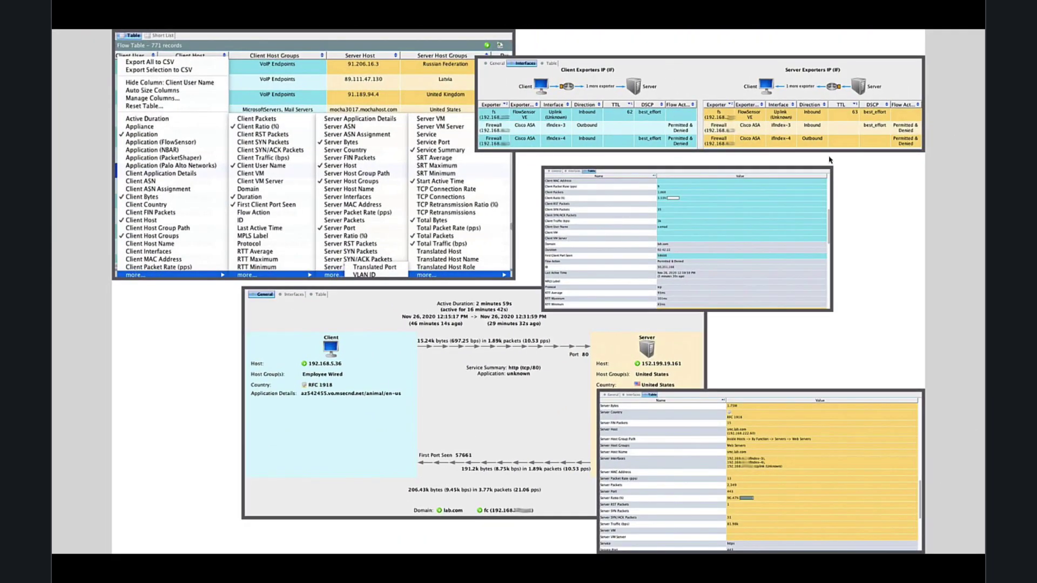
Advance the slides past the device report and NVM telemetry slides
key("Right")
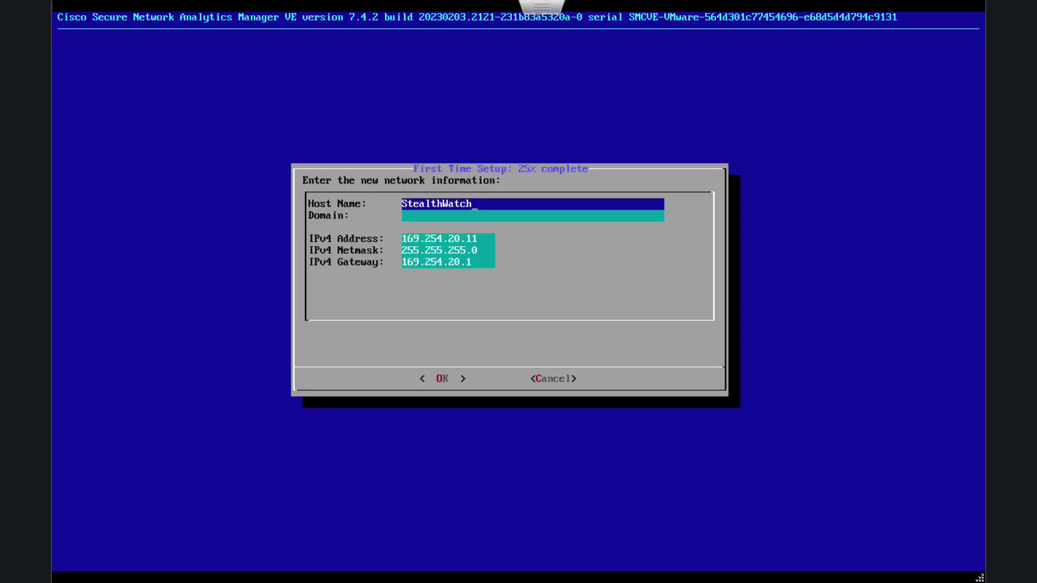
Fill in host smc, domain networkingwithehsan.com, IP 10.7.70.10 and gateway 10.7.70.254, then confirm
type("smc")
key("Tab")
type("networkingwithehsan.com")
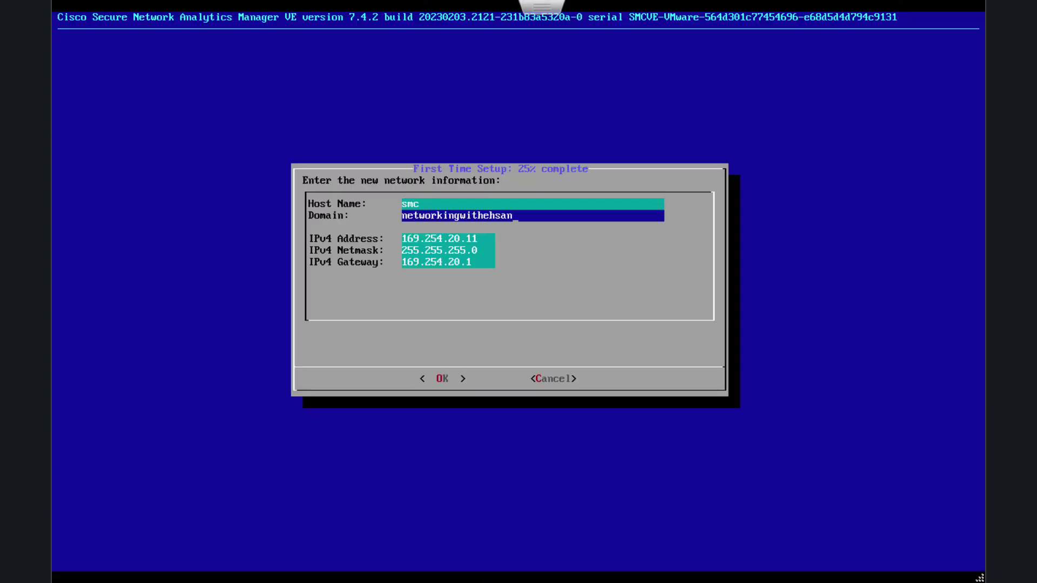
key("Tab")
type("10.7.70.10")
key("Down")
key("Down")
key("BackSpace")
key("BackSpace")
key("BackSpace")
key("BackSpace")
key("BackSpace")
key("BackSpace")
key("BackSpace")
key("BackSpace")
key("BackSpace")
key("BackSpace")
key("BackSpace")
key("BackSpace")
type("10.7.70.254")
key("Tab")
key("Return")
key("Return")
Finish Manager setup with a Non-Data Store domain type and DNS server 10.7.70.1
left_click_drag(630, 292, 534, 292)
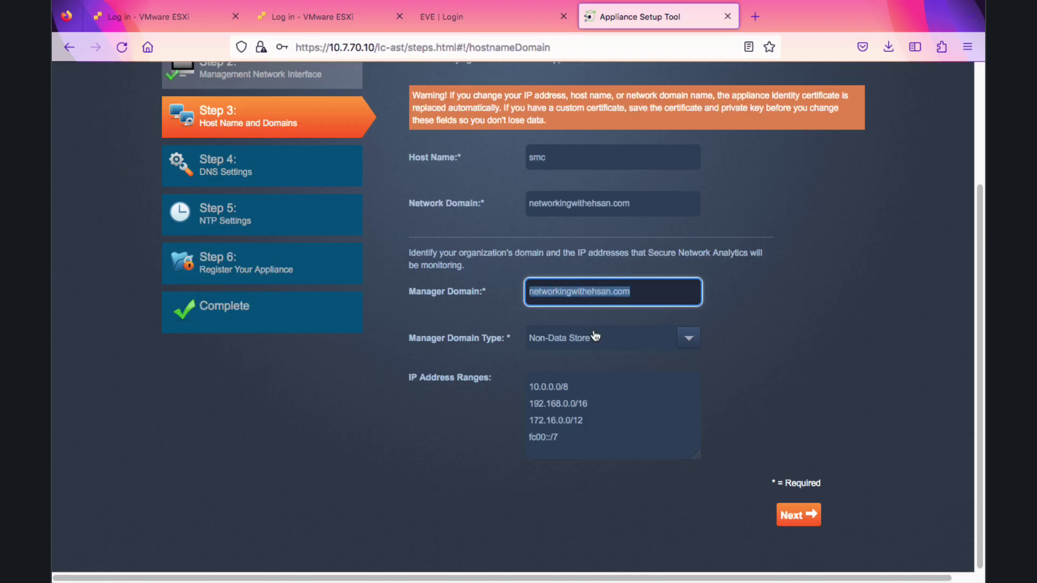
left_click(596, 337)
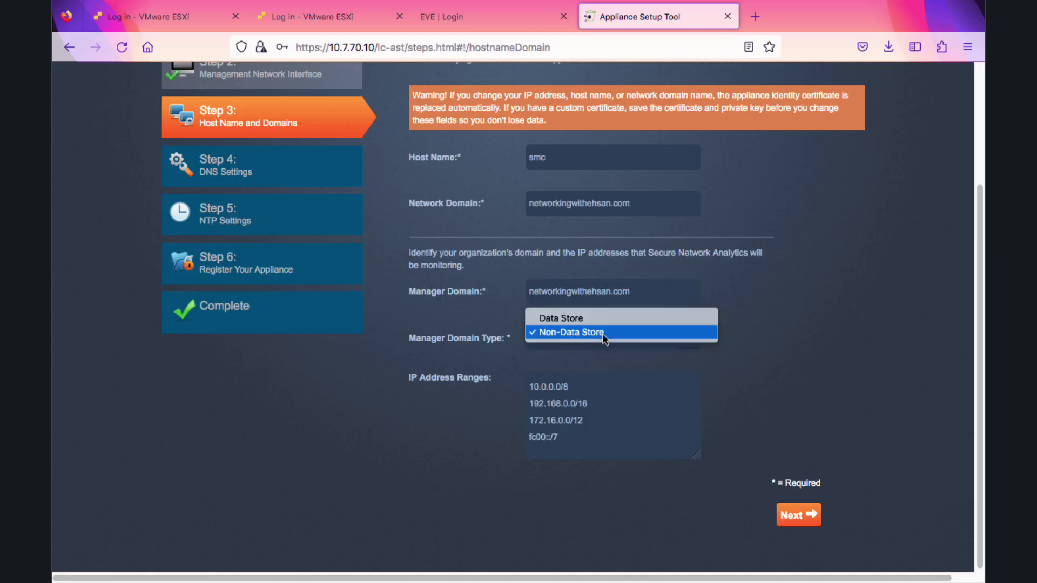
left_click(600, 339)
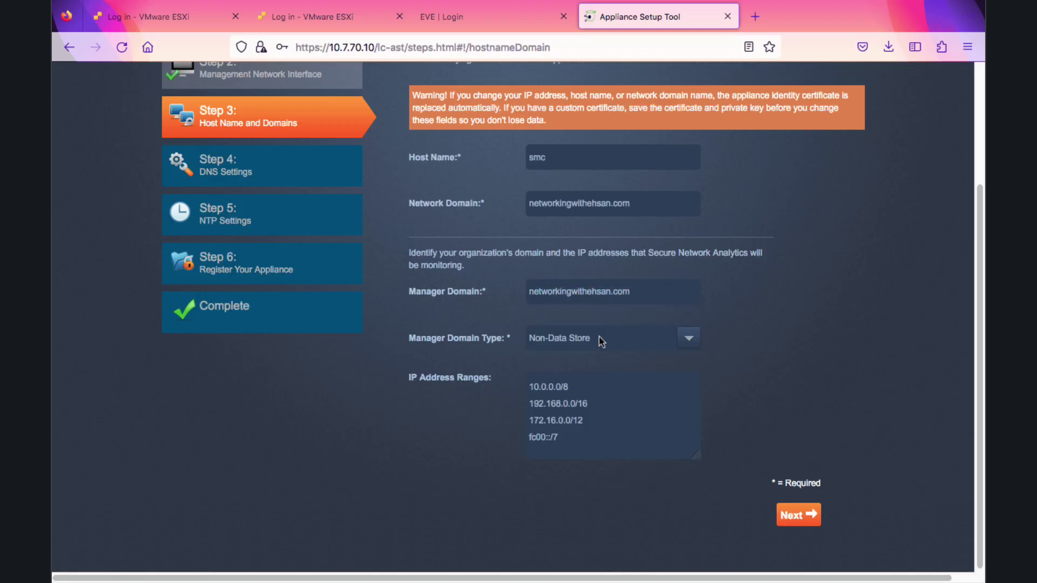
left_click(799, 519)
type("10.7.70.1")
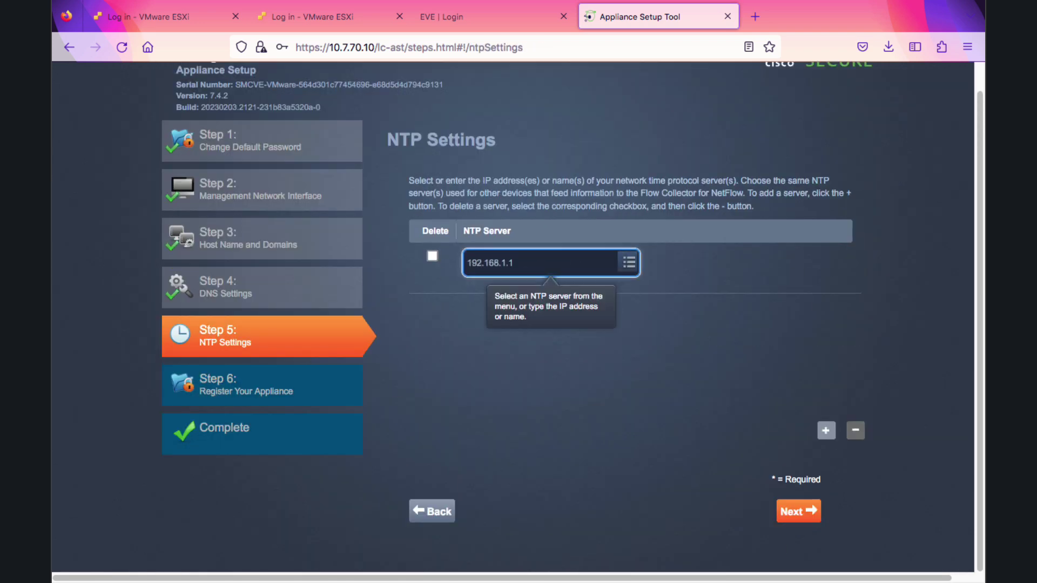
left_click(799, 511)
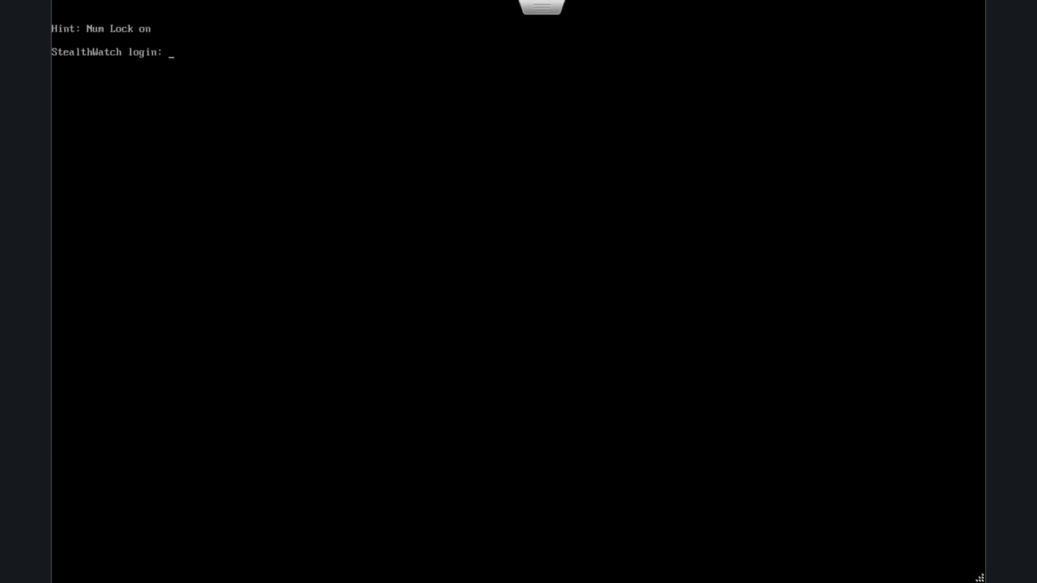
Log in as root on the Flow Collector console and run SystemConfig
type("root")
key("Return")
key("Return")
type("SystemConfig")
key("Return")
key("Return")
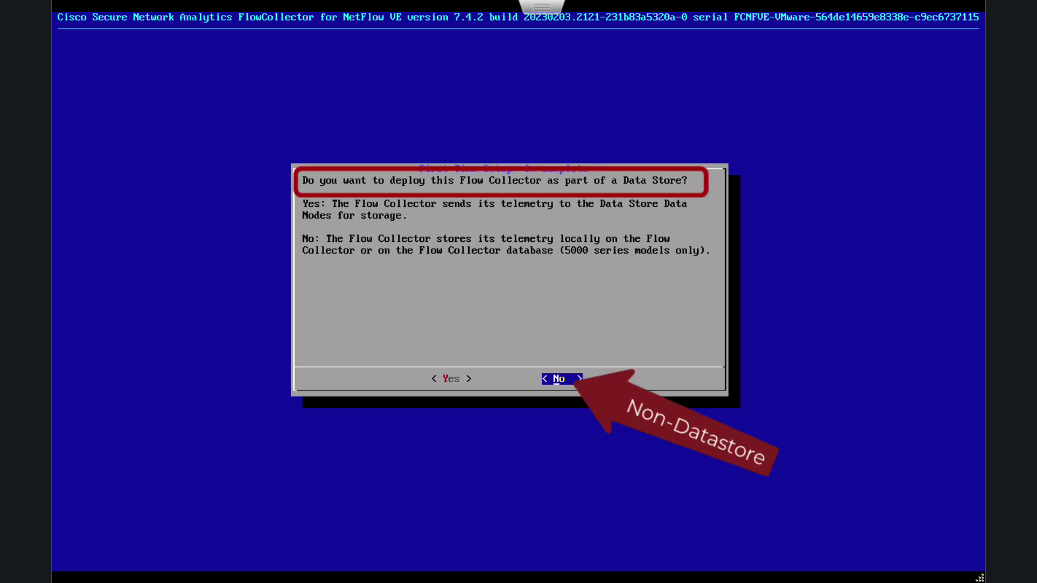
Decline Data Store deployment and set host fc, networkingwithehsan.com, IP 10.7.70.11, gateway 10.7.70.254
key("Return")
key("Return")
key("BackSpace")
key("BackSpace")
key("BackSpace")
key("BackSpace")
key("BackSpace")
key("BackSpace")
key("BackSpace")
key("BackSpace")
key("BackSpace")
key("BackSpace")
key("BackSpace")
key("BackSpace")
type("fc")
key("Down")
type("networkingwithehsan.com")
key("Down")
key("BackSpace")
key("BackSpace")
key("BackSpace")
key("BackSpace")
key("BackSpace")
key("BackSpace")
key("BackSpace")
key("BackSpace")
key("BackSpace")
key("BackSpace")
key("BackSpace")
key("BackSpace")
key("BackSpace")
type("10.7.70.11")
key("Down")
key("Down")
key("BackSpace")
key("BackSpace")
key("BackSpace")
key("BackSpace")
key("BackSpace")
key("BackSpace")
key("BackSpace")
key("BackSpace")
key("BackSpace")
key("BackSpace")
key("BackSpace")
key("BackSpace")
type("10.7.70.254")
key("Tab")
key("Return")
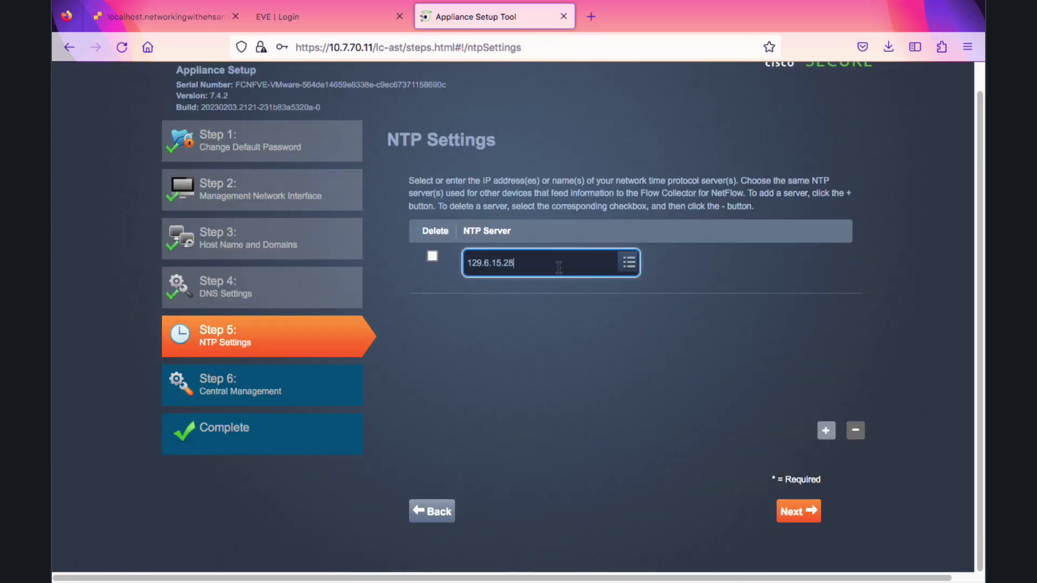
Save the Central Manager address for fc and accept the Manager's certificate
type("192")
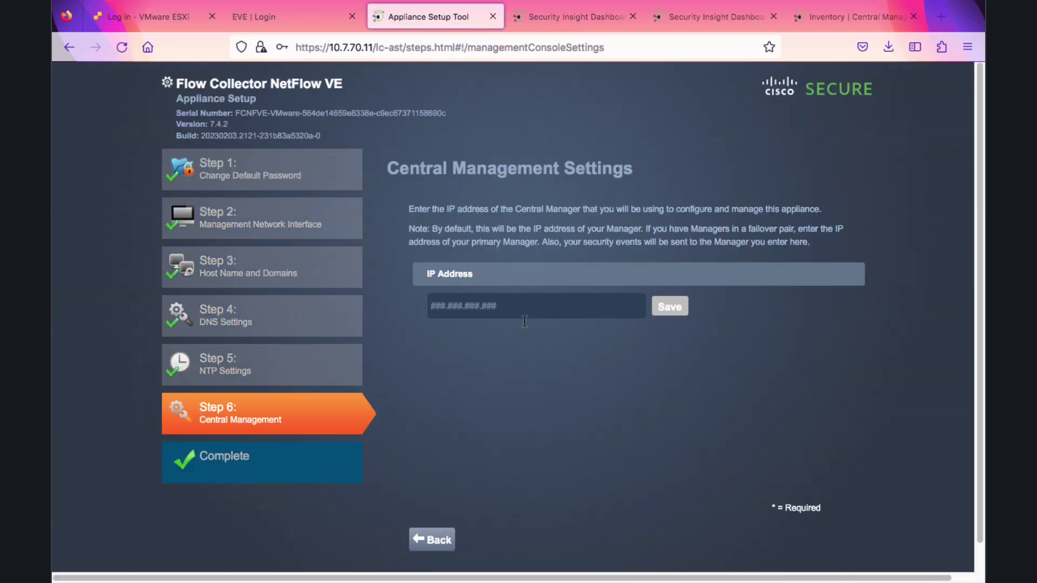
type("10.7.70")
left_click(669, 306)
left_click(613, 382)
Sign in with the Manager admin credentials, set port 2055, and complete the Flow Collector setup
type("admin")
key("Tab")
type("*******")
left_click(655, 410)
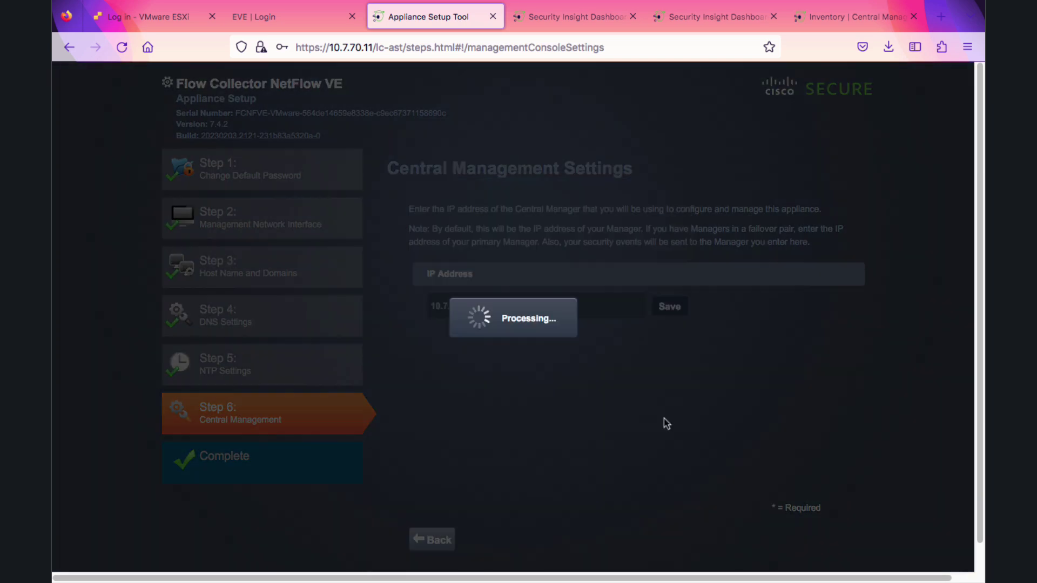
type("2055")
left_click(798, 540)
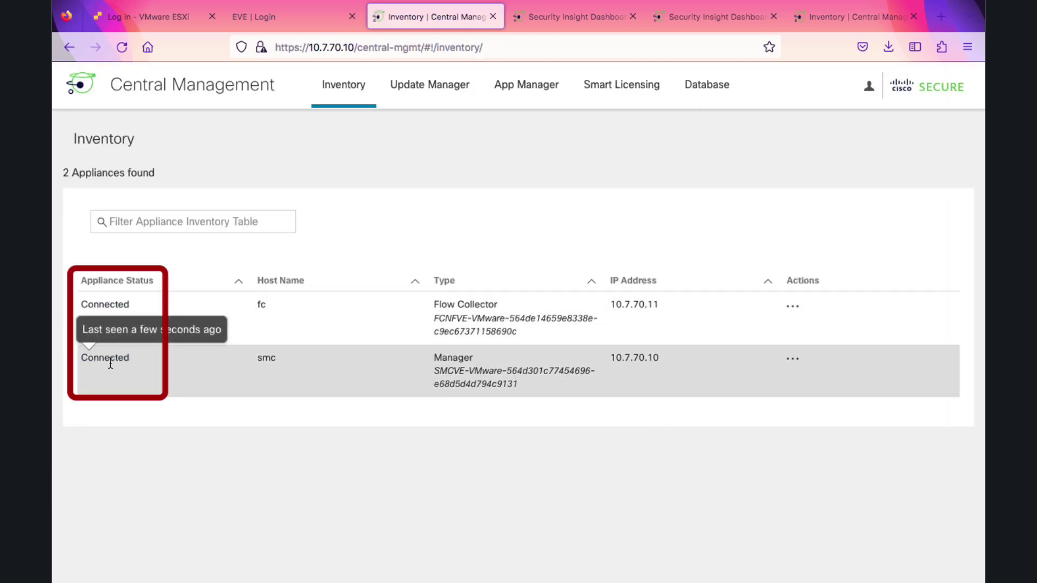
Sign in and add UDP destination FC-Networkingwithehsan at 10.7.70.11, port 2055
mouse_move(120, 327)
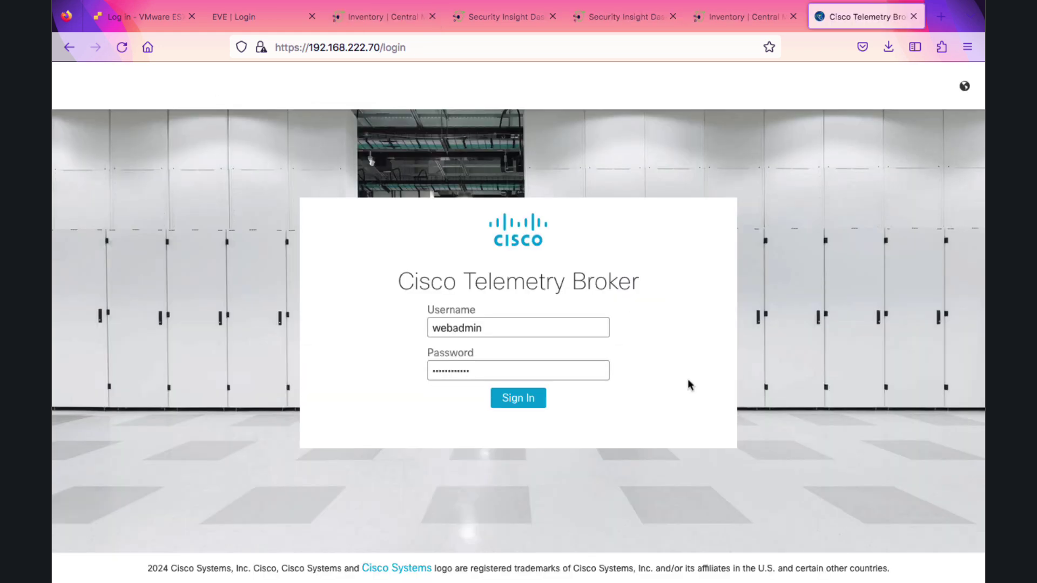
left_click(524, 396)
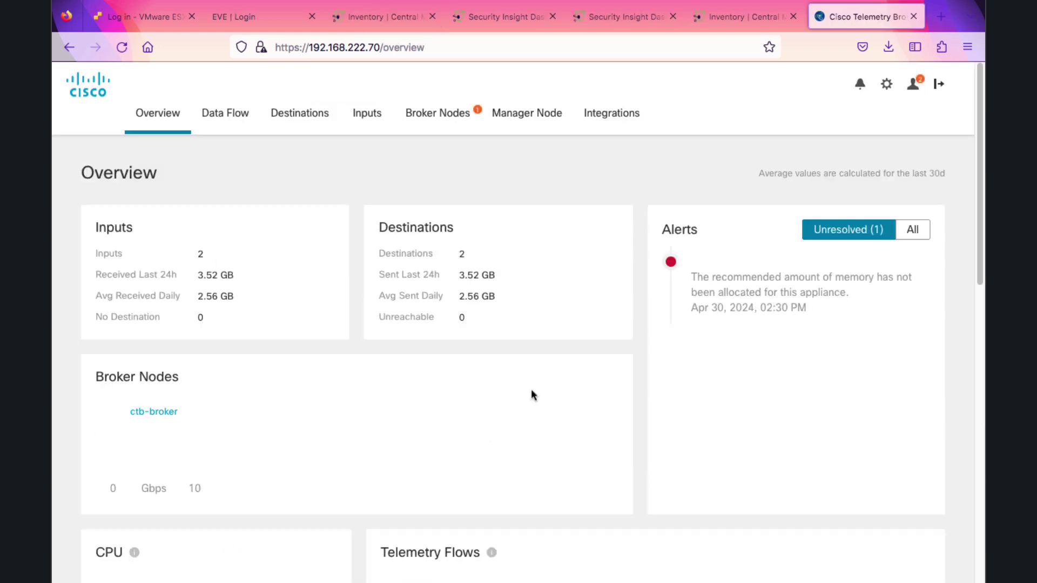
left_click(330, 128)
left_click(889, 173)
left_click(884, 206)
type("FC-Networkingwithehsan")
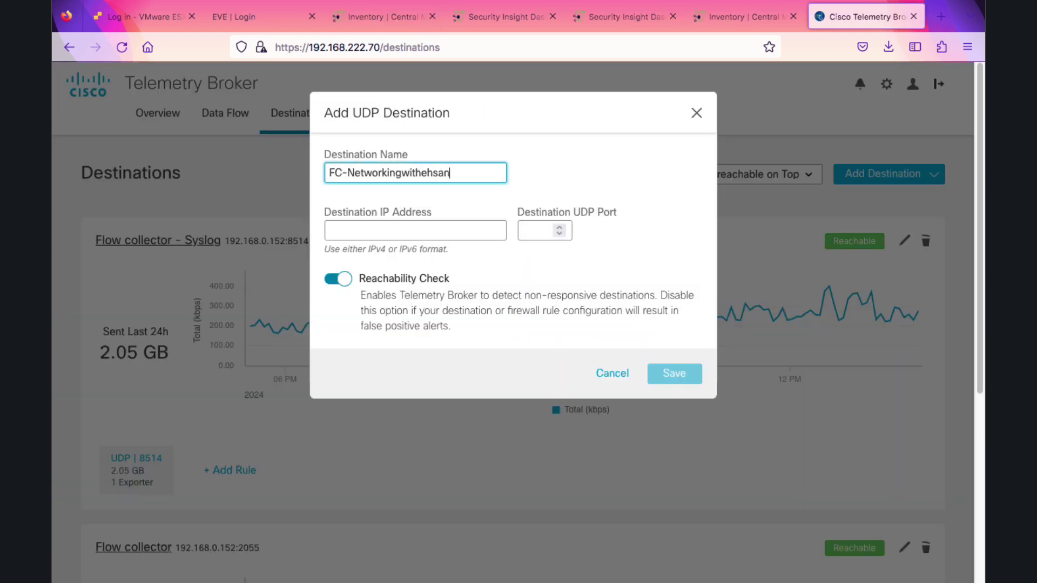
left_click(460, 232)
type("10.7.70.11")
left_click(541, 234)
type("2055")
left_click(670, 374)
Add a Netflow rule to the destination and review the FC-Networkingwithehsan details
left_click(176, 417)
left_click(486, 174)
left_click(493, 195)
left_click(659, 399)
left_click(164, 182)
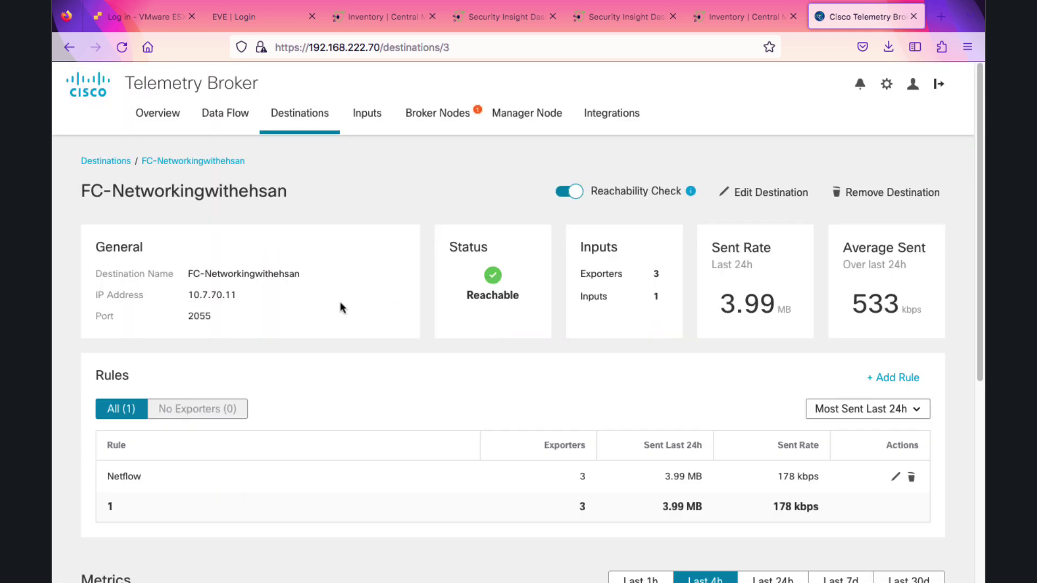
scroll(342, 308, "down", 1)
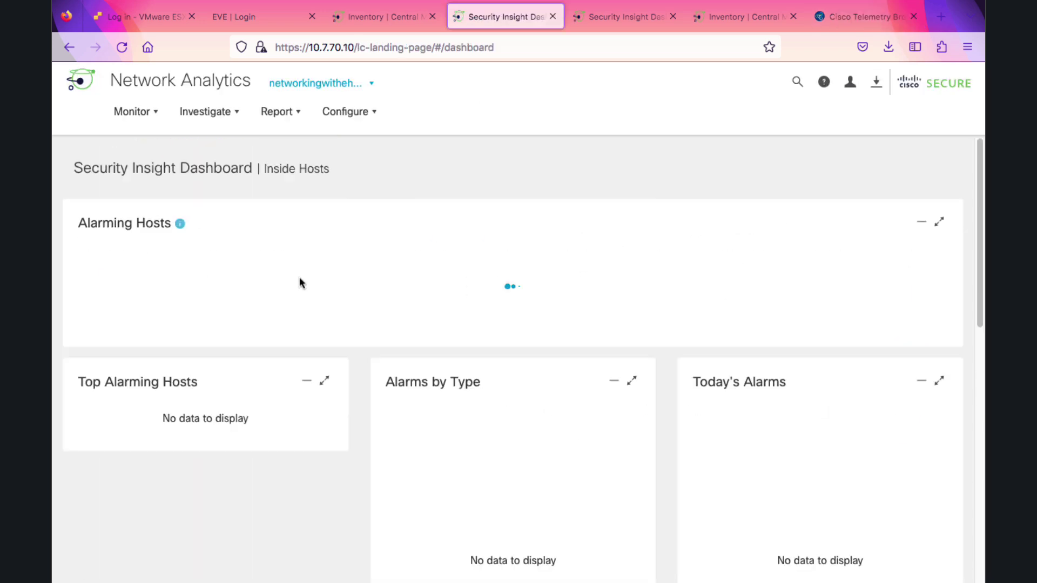
scroll(325, 297, "down", 10)
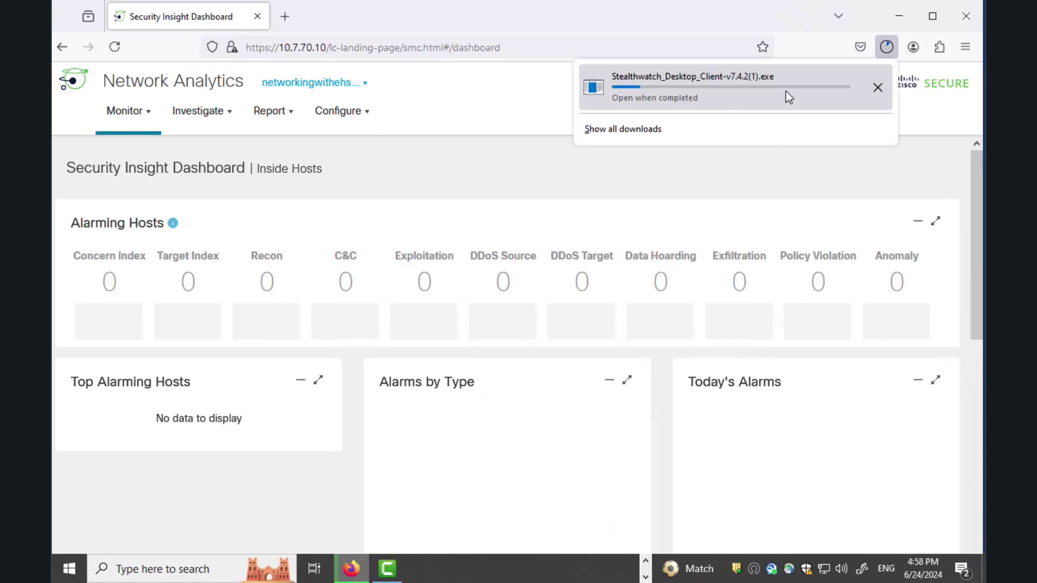
Launch the desktop client, accept the Manager's certificate, and sign in as admin
left_click(140, 564)
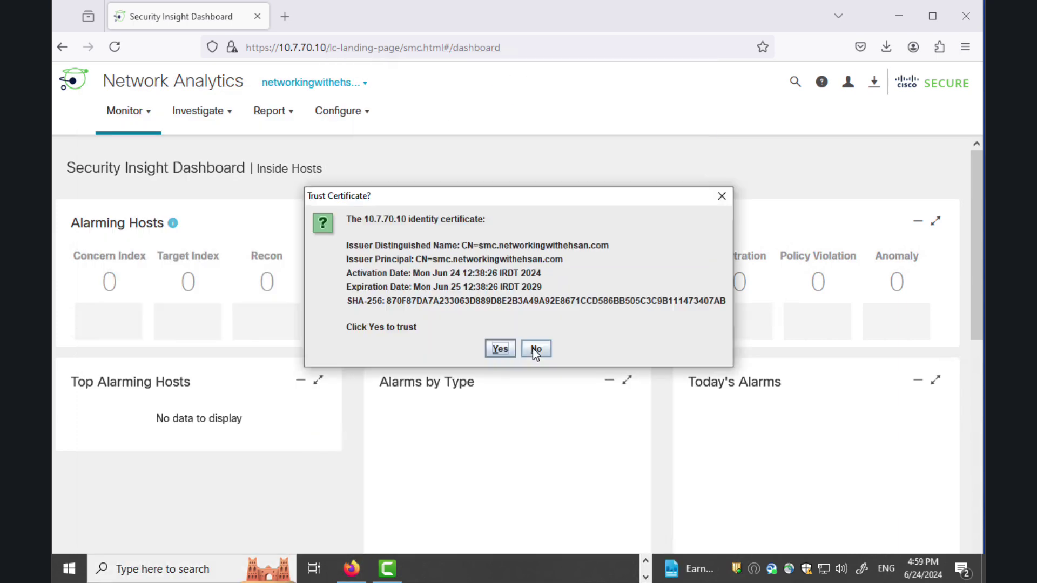
left_click(535, 349)
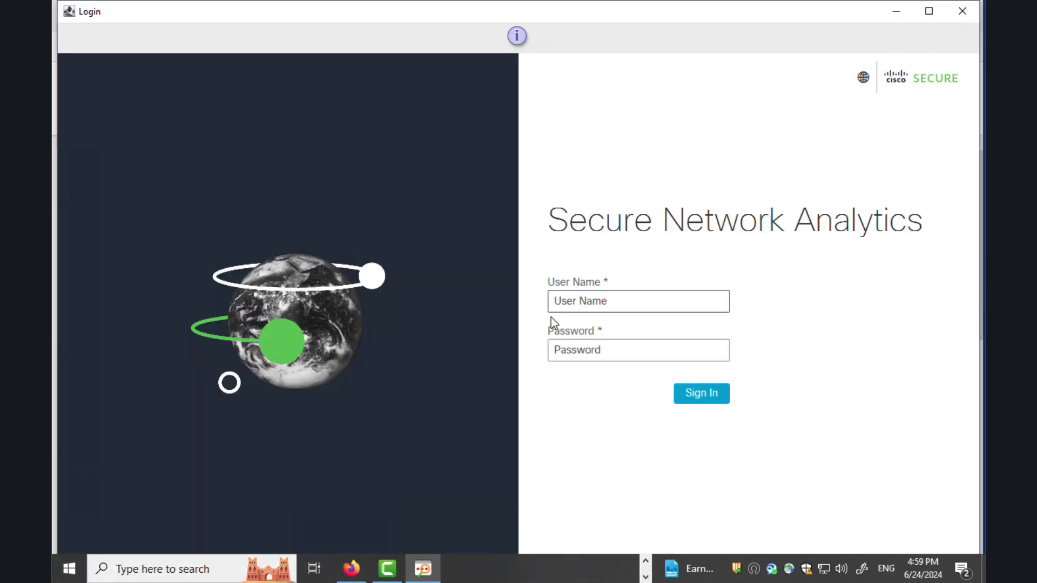
type("admin")
key("Tab")
type("••••••••••••")
left_click(690, 391)
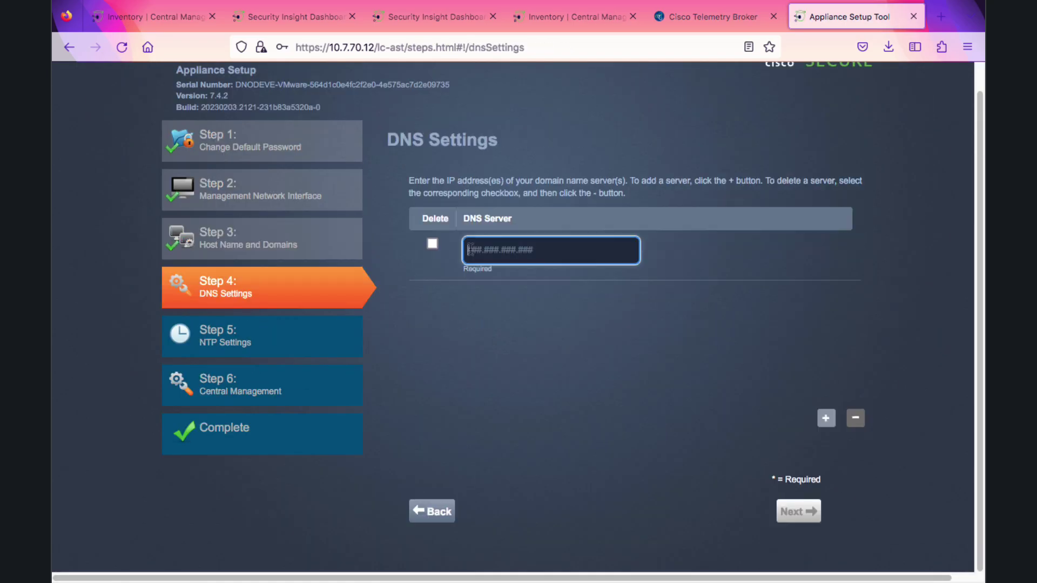
Confirm the Data Node network and set DNS and NTP to 10.7.70.1
type("10.7.70.1")
key("Return")
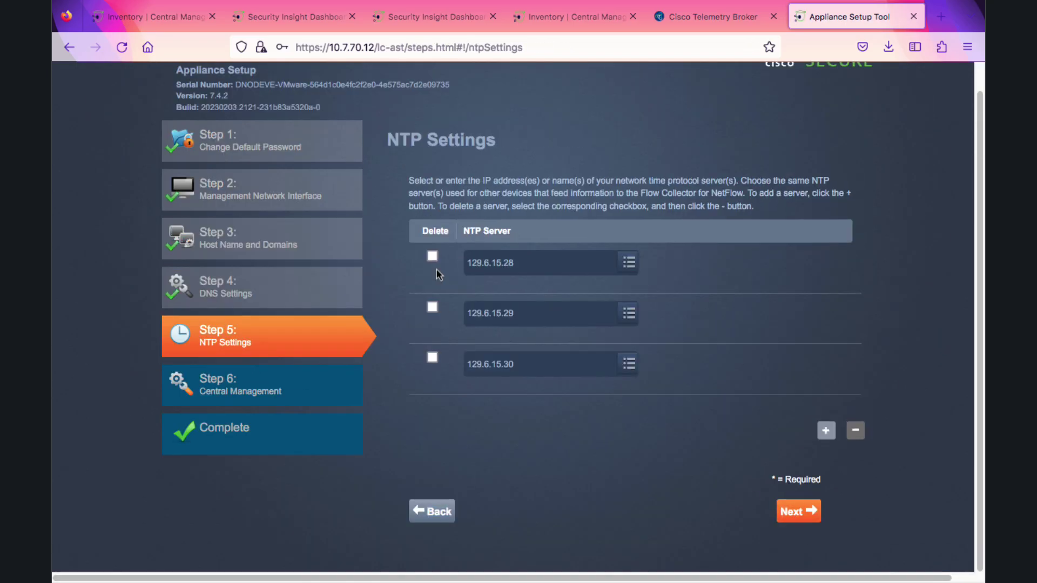
type("1")
type("0.7.70.1")
key("Return")
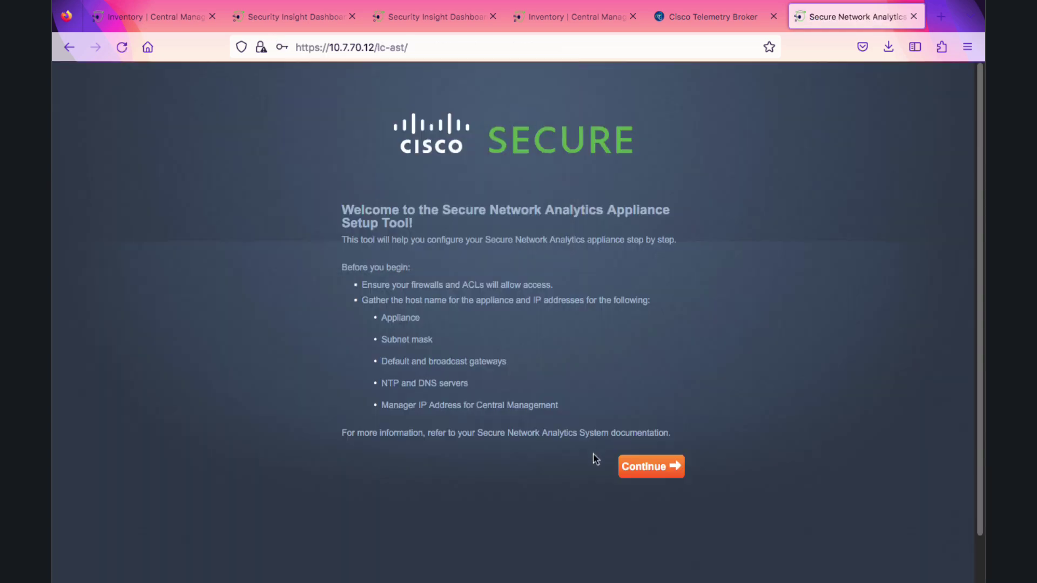
key("Return")
Register ds1 with the Central Manager at 10.7.70.10 using the admin credentials
type("10")
type(".7.70.10")
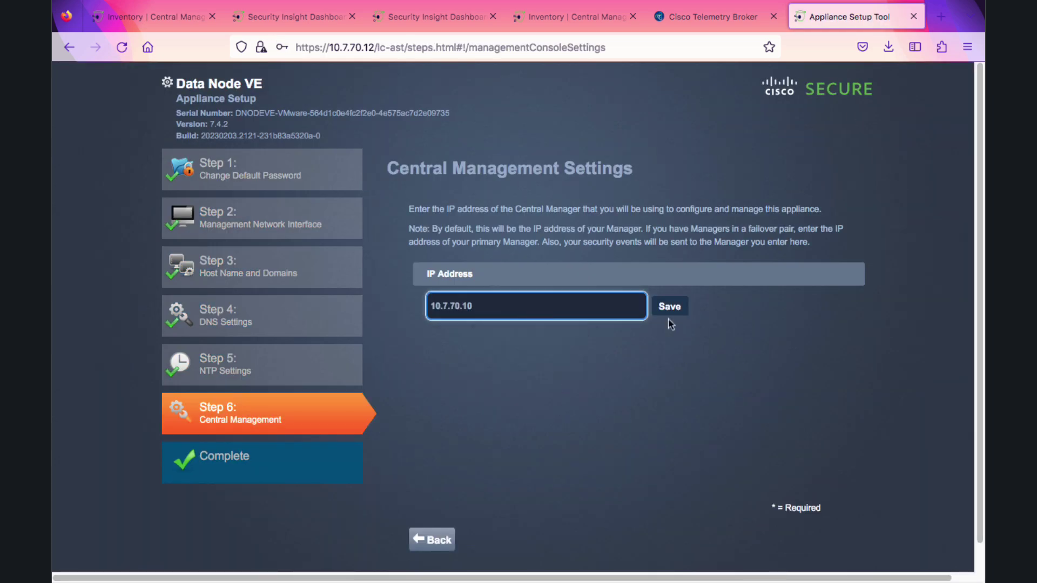
left_click(673, 304)
type("admin")
key("Tab")
type("••••••••••")
left_click(657, 415)
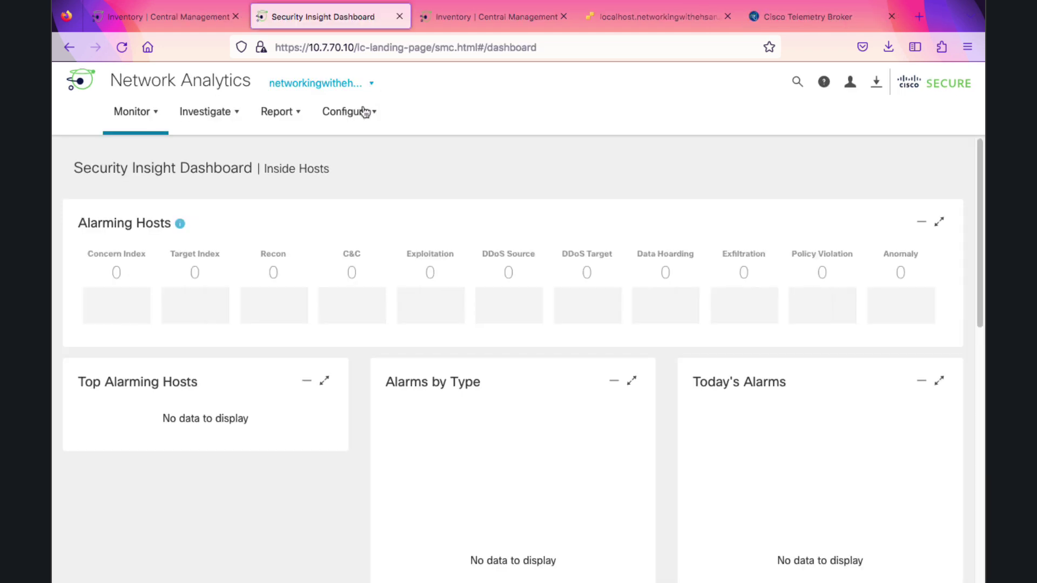
Export all of the networkingwithehsan.com domain's configuration from Configure > Domain
left_click(351, 111)
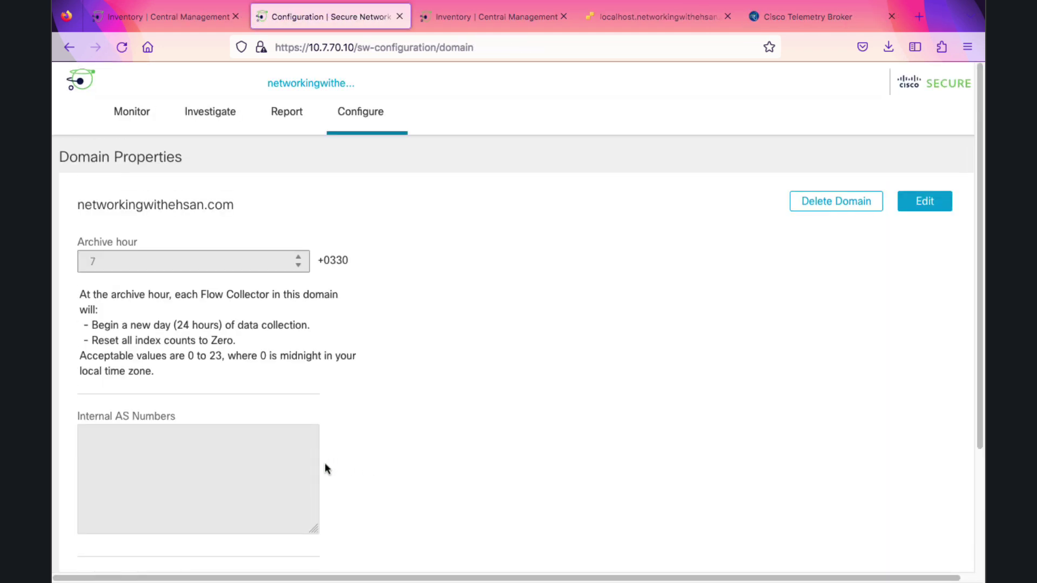
scroll(313, 468, "down", 3)
left_click(140, 525)
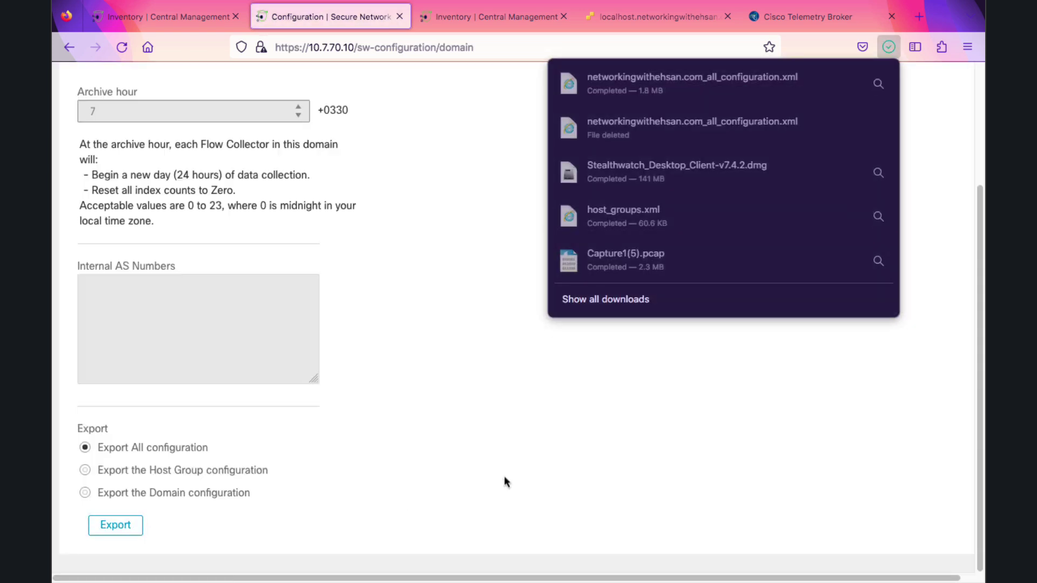
left_click(508, 200)
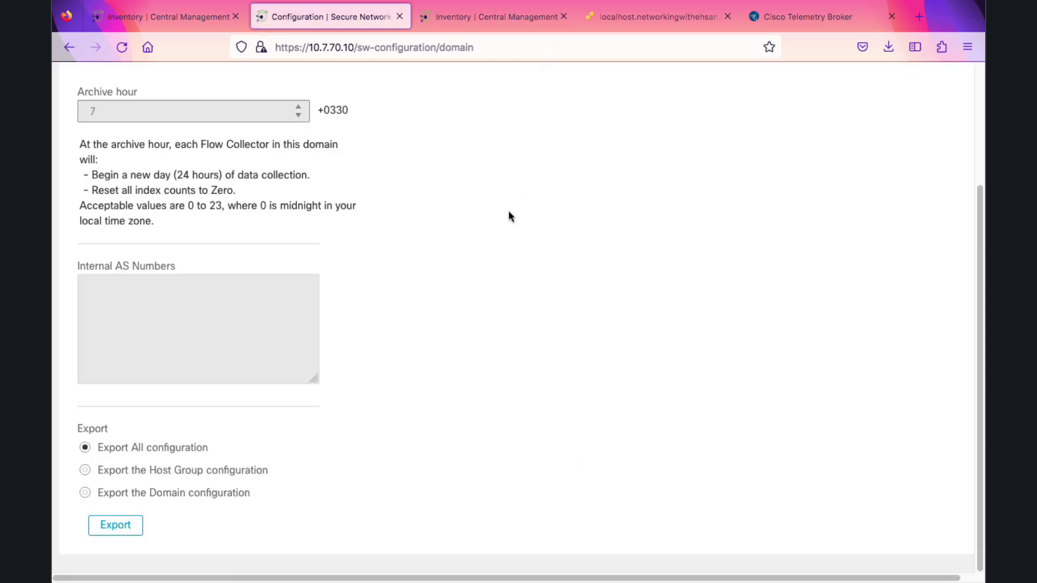
scroll(469, 216, "up", 2)
Start a new domain and name it ds.networkingwithehsan.com
scroll(469, 214, "up", 2)
left_click(370, 91)
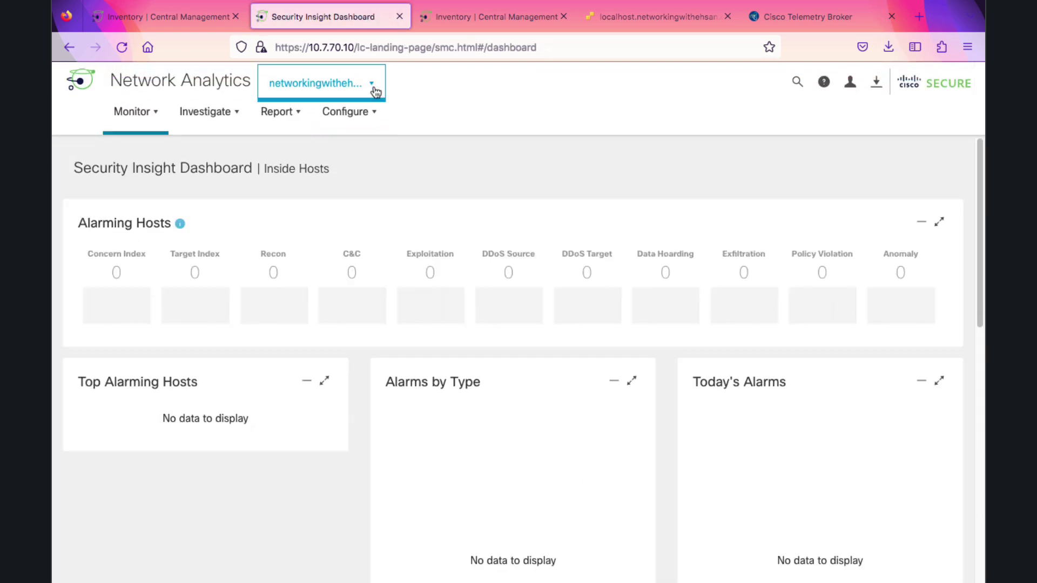
left_click(343, 234)
left_click(410, 285)
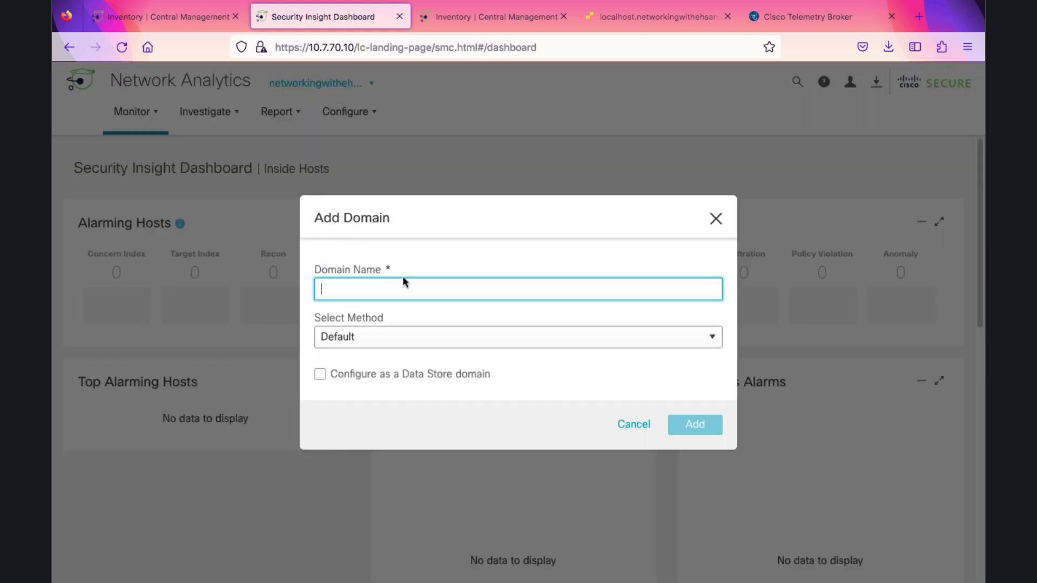
type("n")
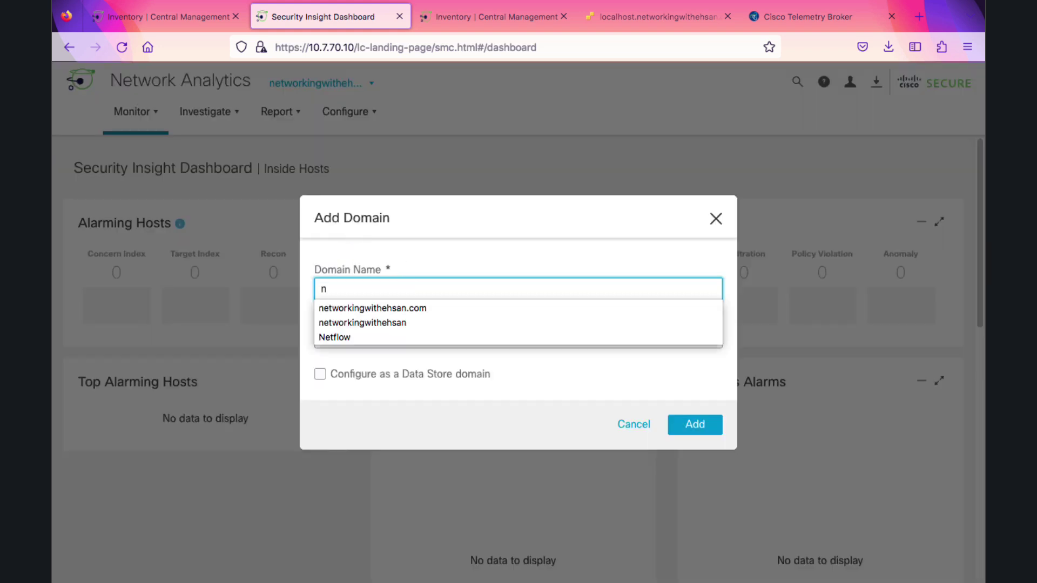
key("BackSpace")
type("ne")
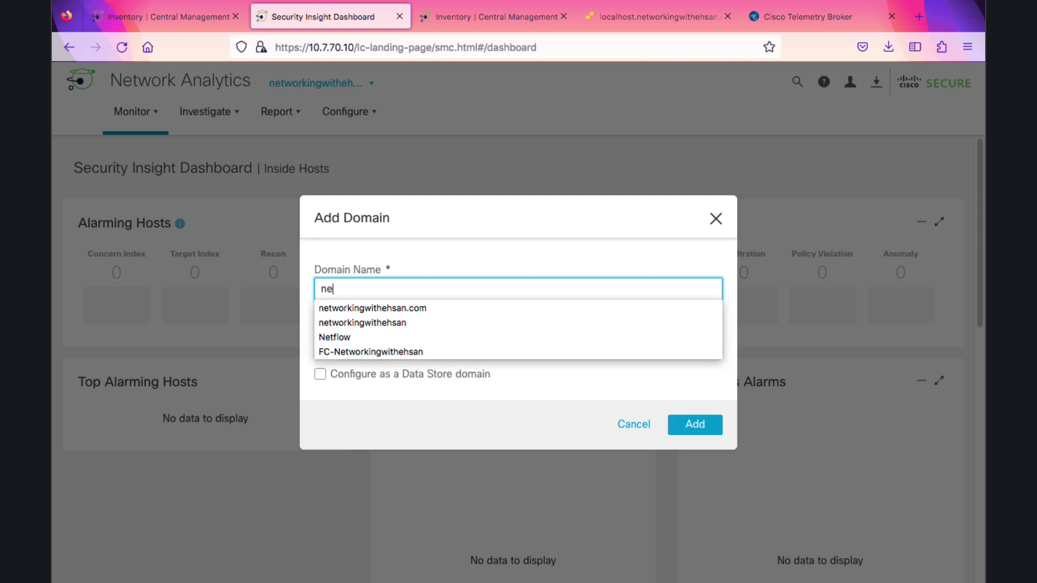
key("Down")
key("Return")
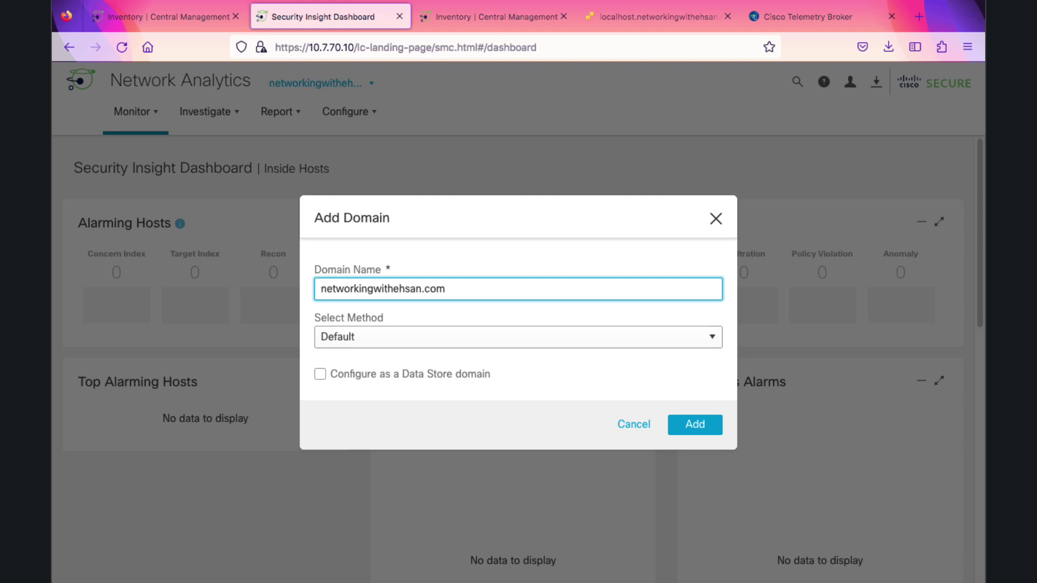
key("Home")
type("ds.")
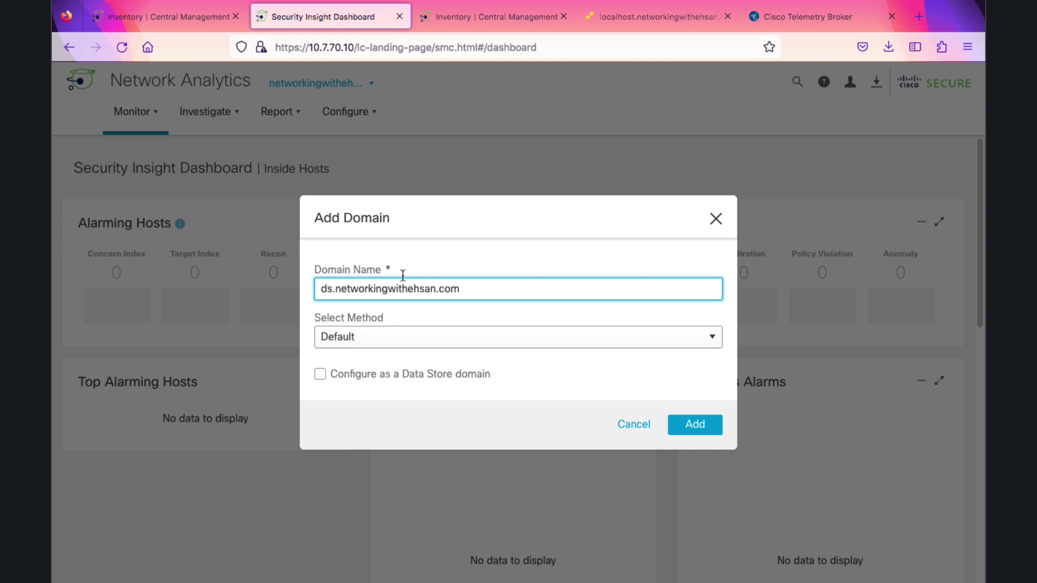
Import it from the exported XML file as a Data Store domain and add it
left_click(460, 340)
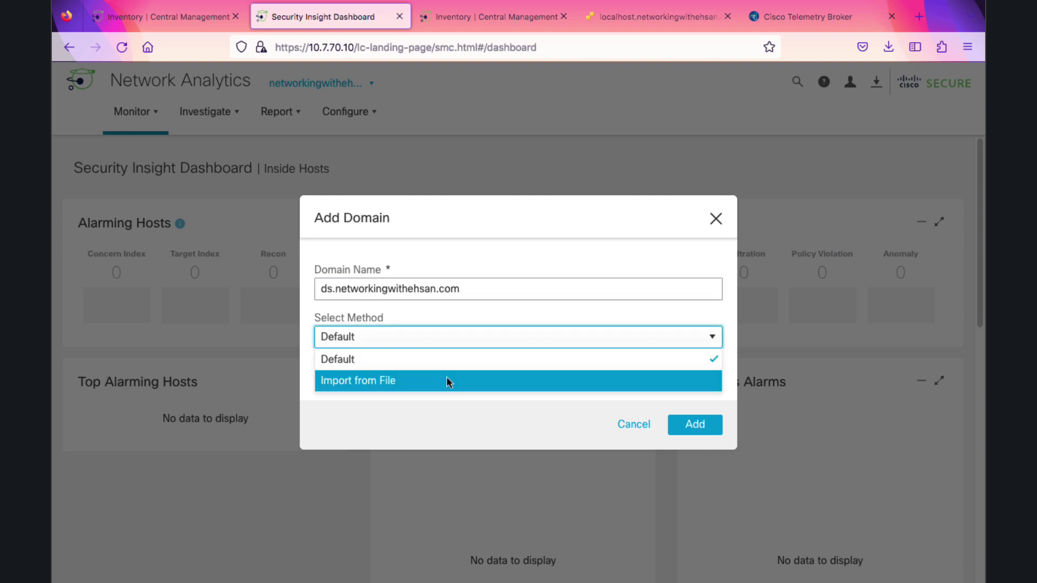
left_click(447, 378)
left_click(354, 358)
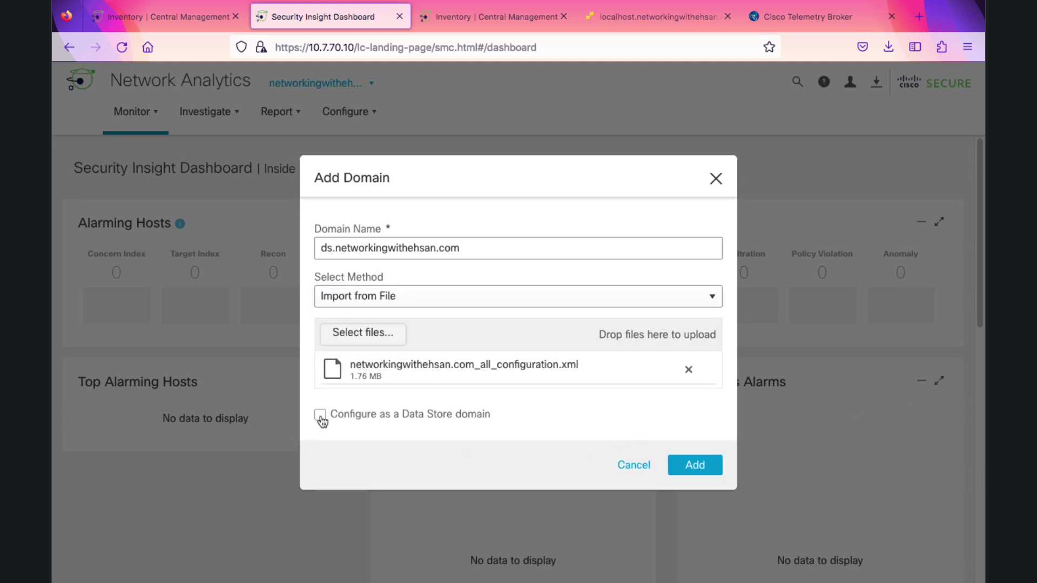
left_click(321, 417)
left_click(696, 466)
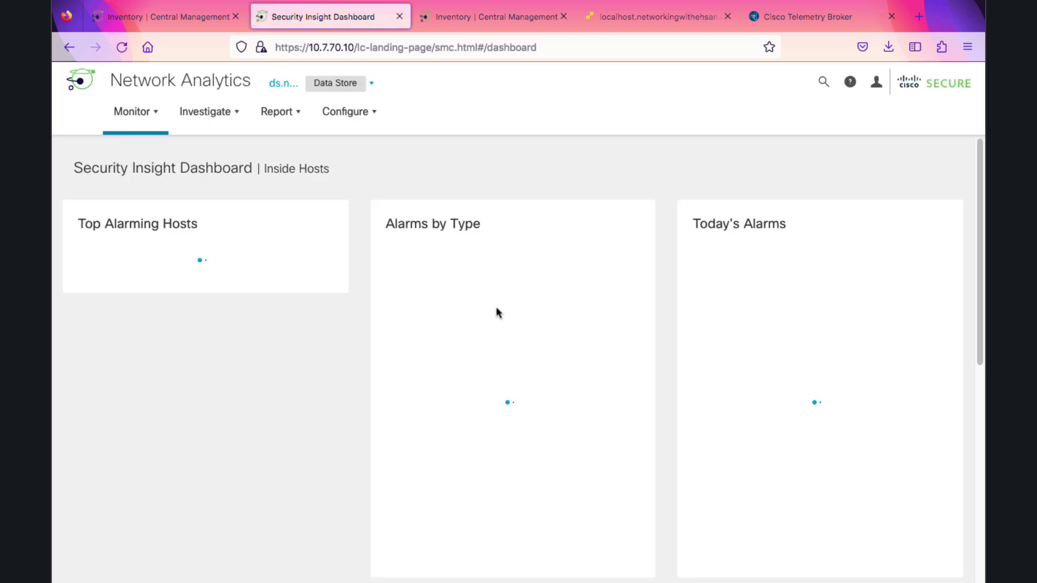
Switch to the old networkingwithehsan.com domain and check its Flow Collection Trend
left_click(372, 85)
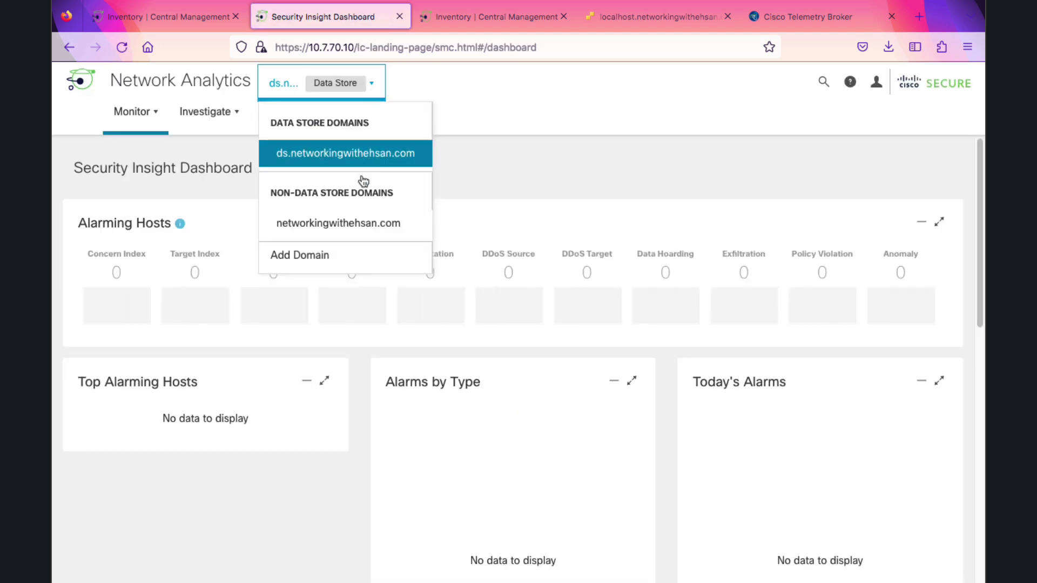
left_click(341, 223)
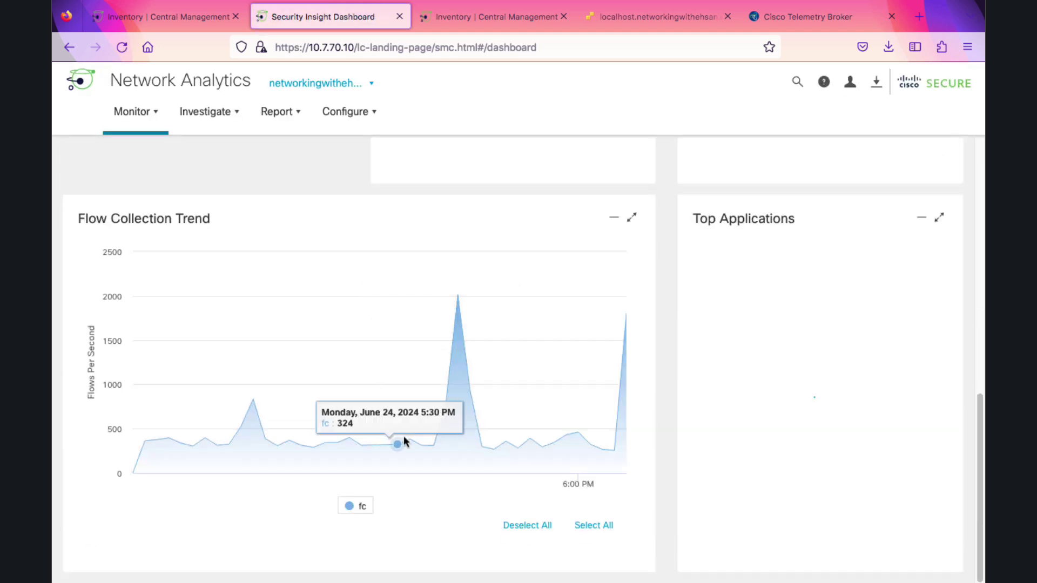
scroll(351, 394, "up", 8)
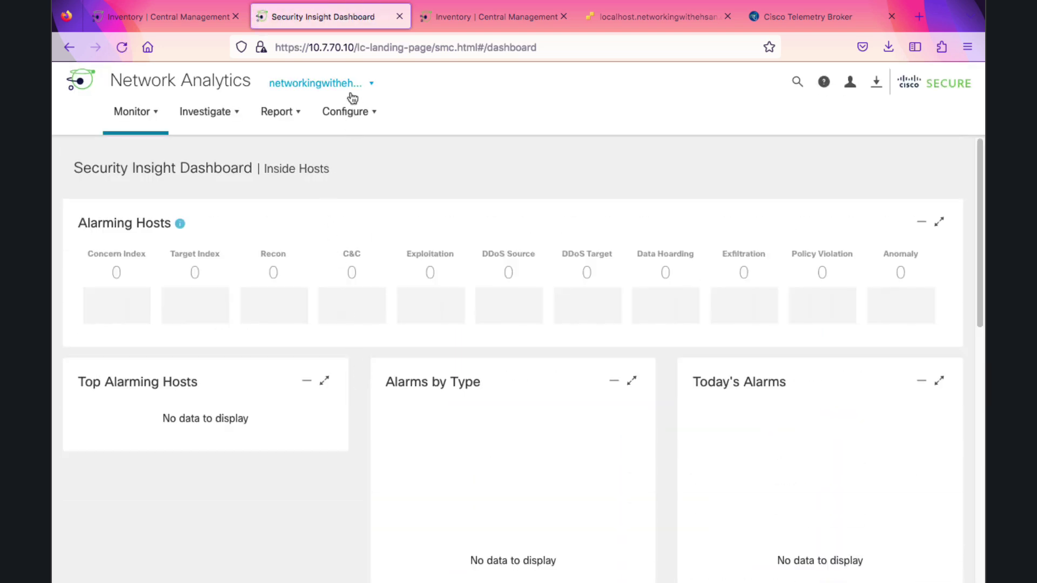
Switch back to the ds.networkingwithehsan.com domain's dashboard
left_click(357, 91)
left_click(354, 150)
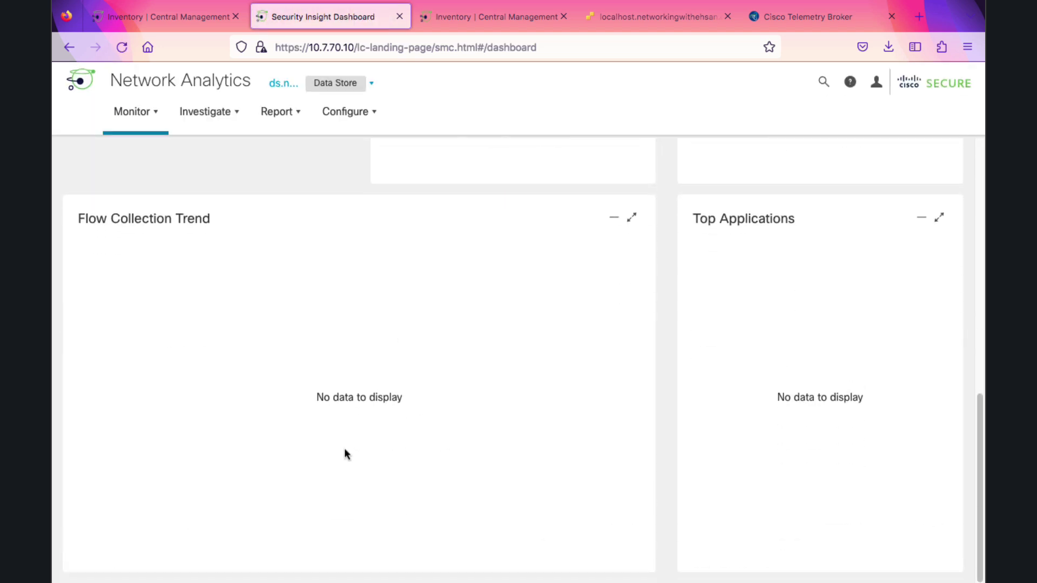
scroll(373, 411, "up", 10)
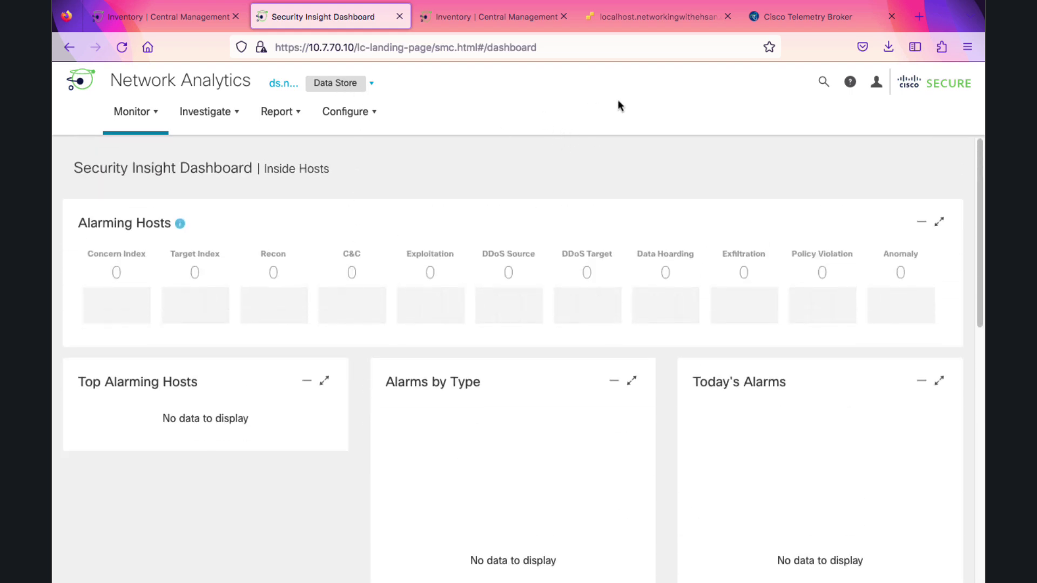
Log in as root on the Manager VM console, run SystemConfig and enable Data Store SSH
left_click(667, 21)
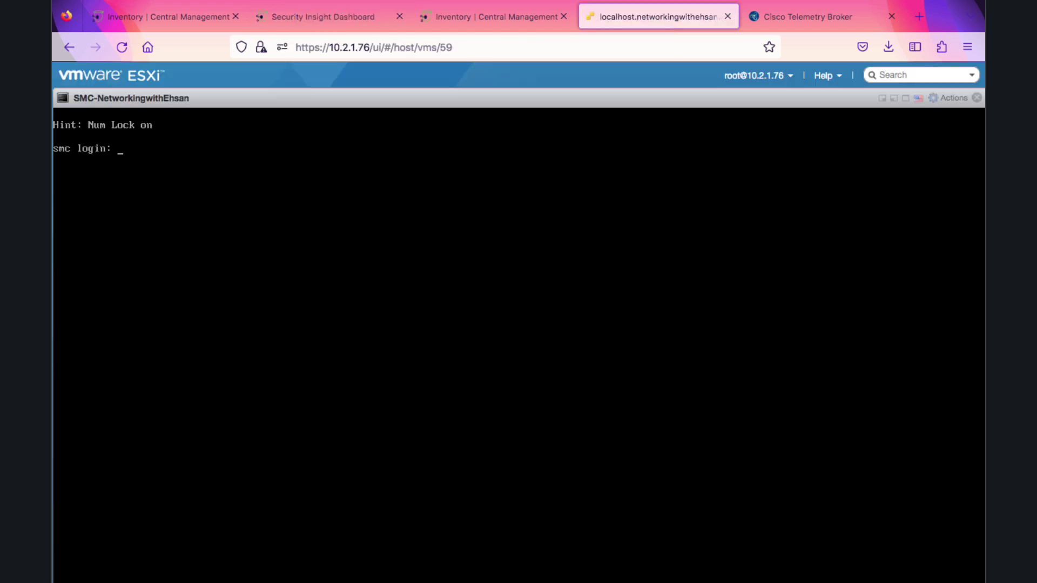
type("root")
key("Return")
key("Return")
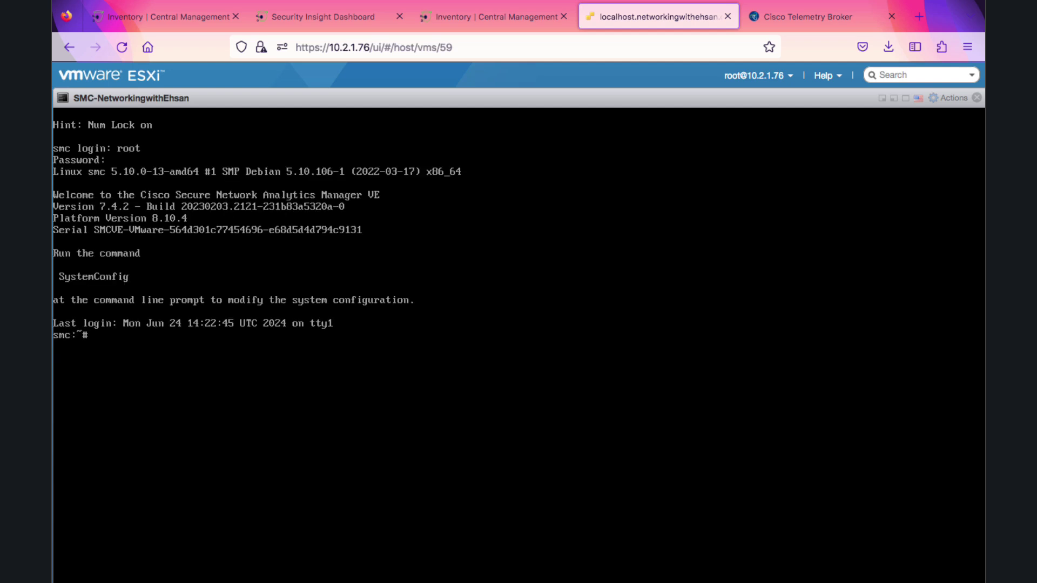
type("SystemConfig")
key("Return")
key("Return")
key("Down")
key("Down")
key("Down")
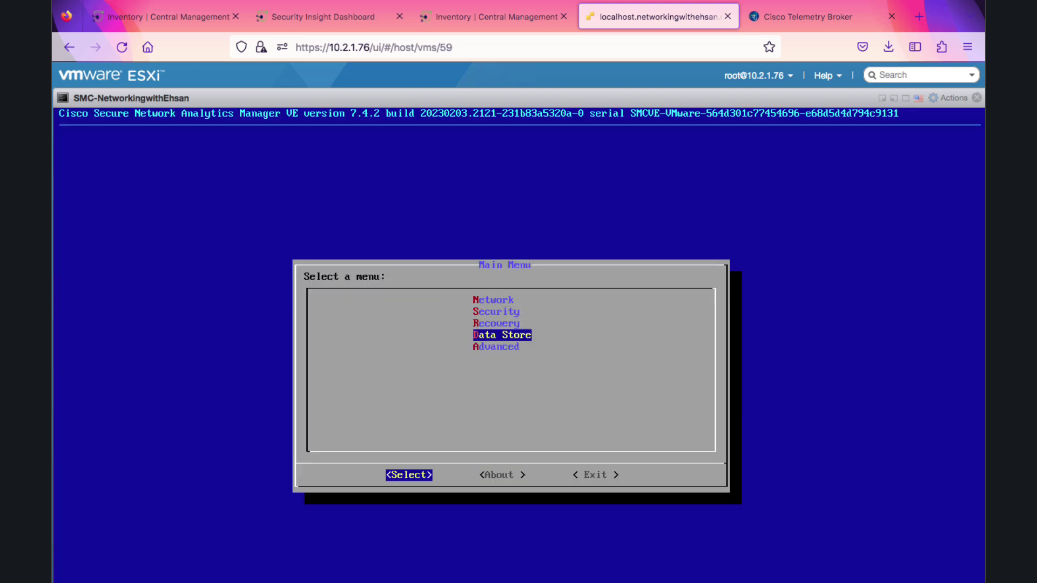
key("Return")
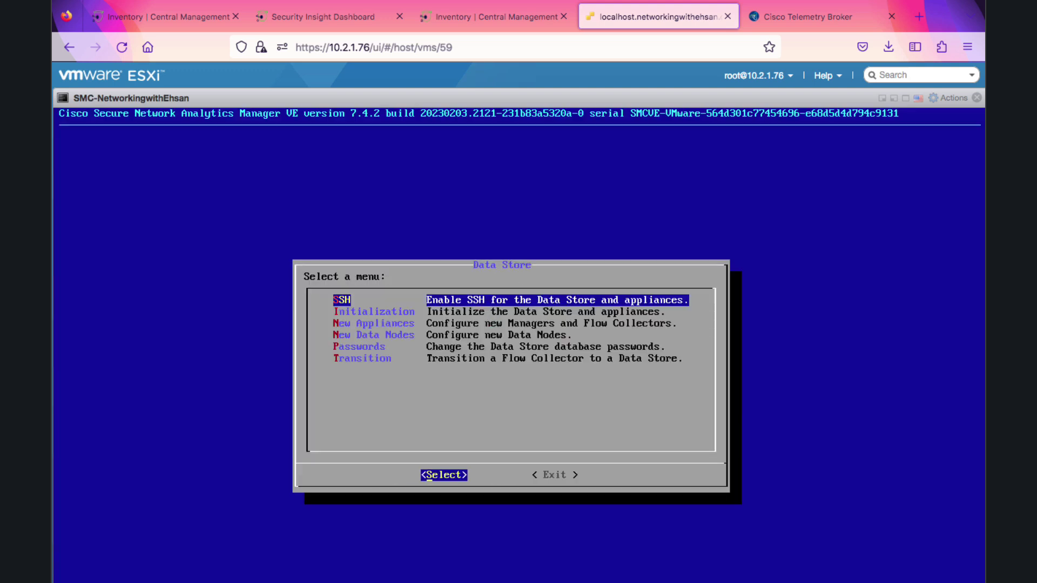
key("Return")
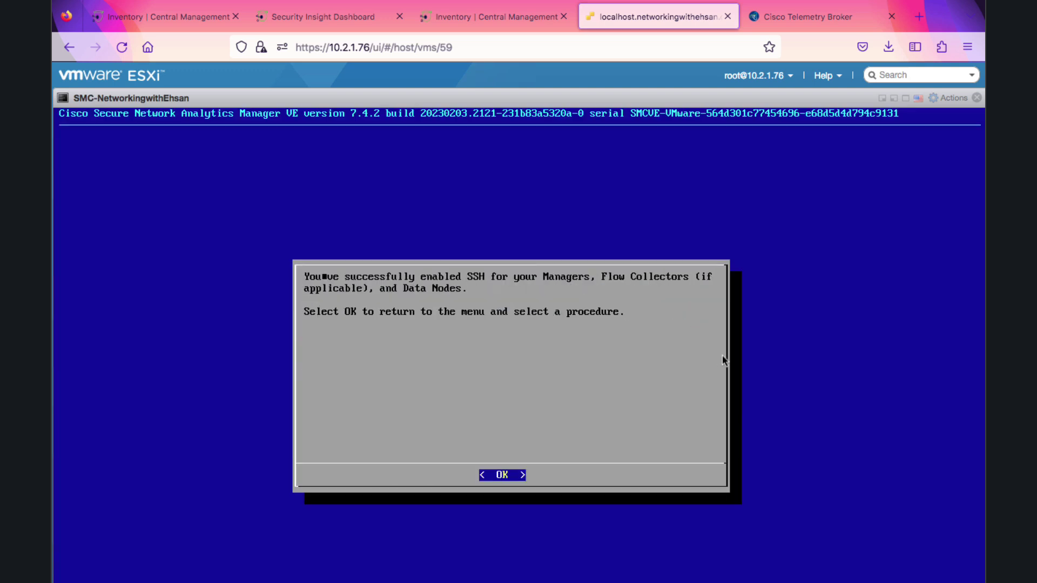
key("Return")
key("Down")
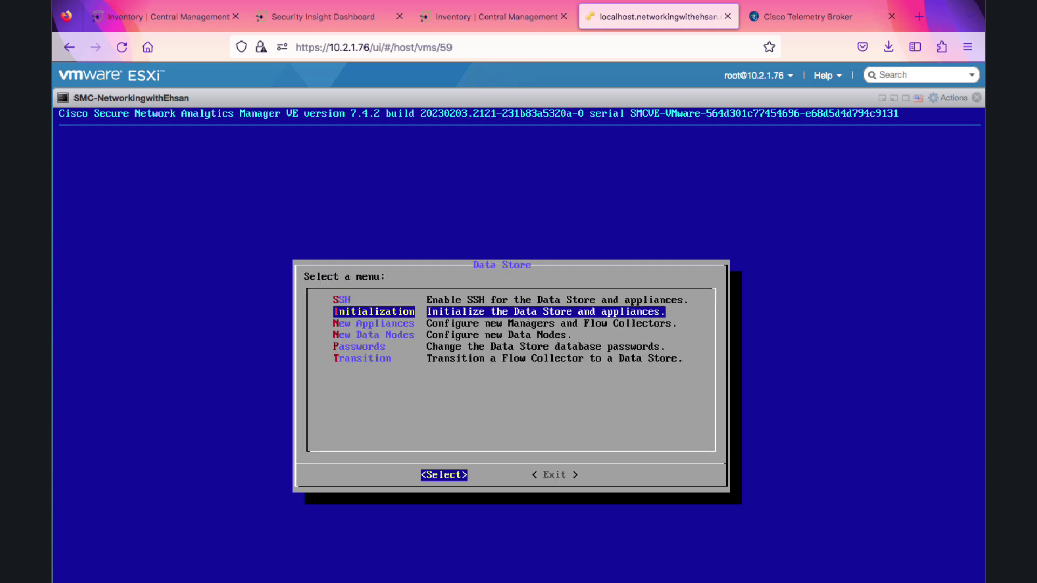
Initialize the Data Store with new dbadmin and readonlyuser passwords, then exit the Data Store menu
key("Return")
key("Return")
key("Return")
type("********")
key("Return")
type("********")
key("Return")
type("********")
key("Return")
type("********")
key("Return")
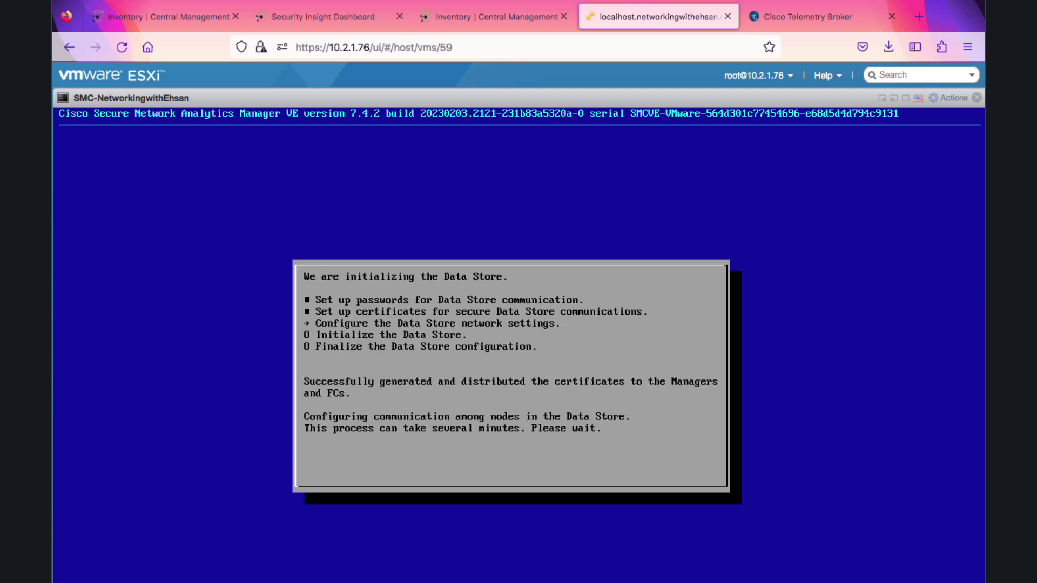
key("Return")
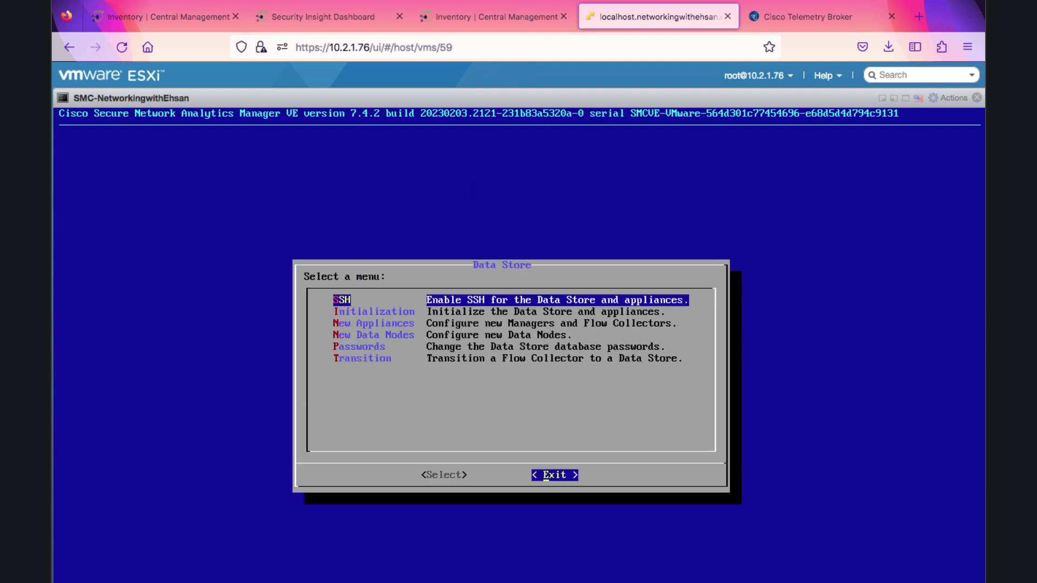
key("Return")
key("Return")
key("Escape")
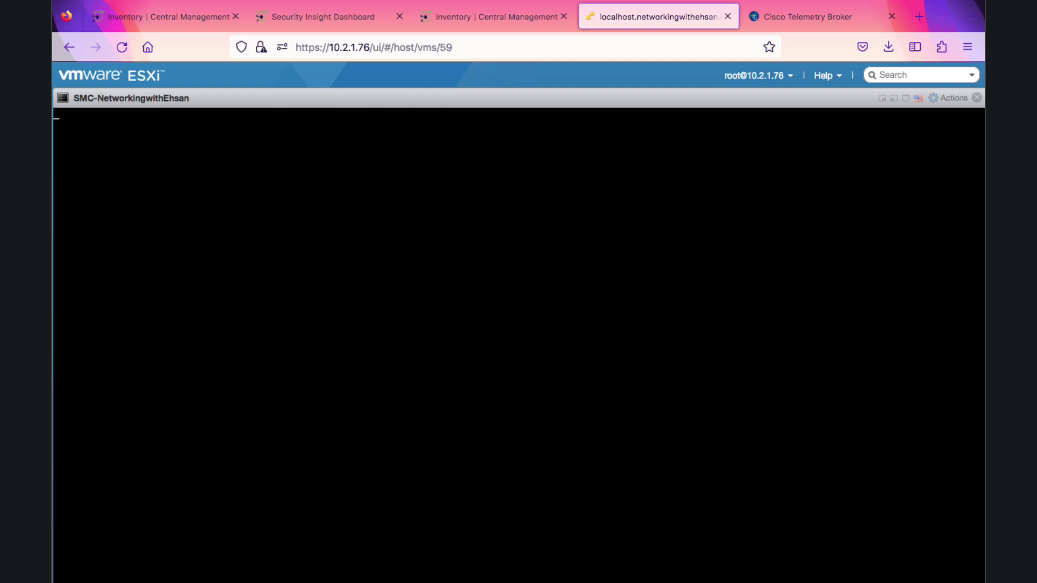
Relaunch SystemConfig on the Manager console and enter the Data Store menu
key("ctrl+shift+Tab")
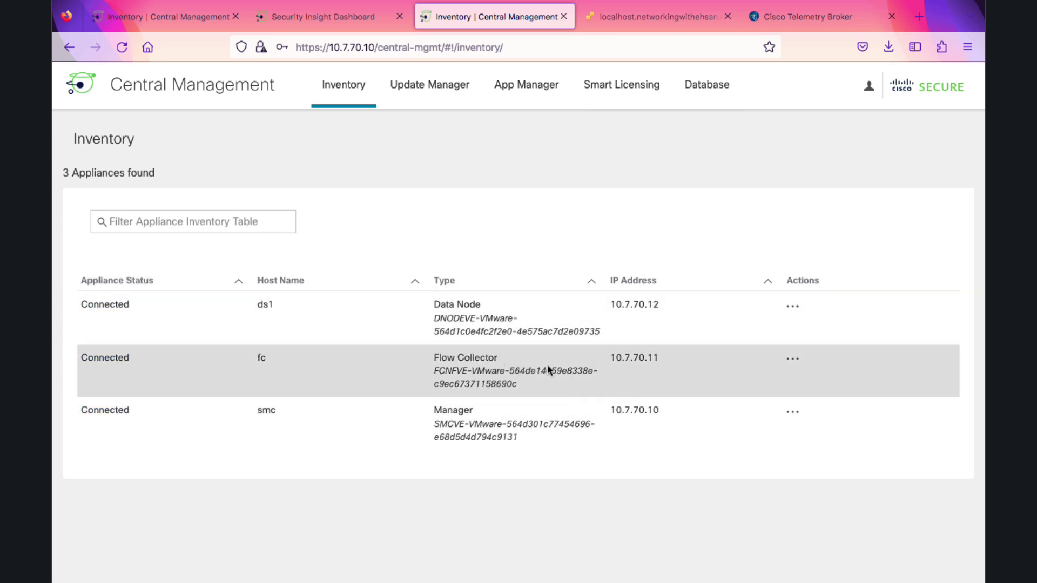
left_click(652, 19)
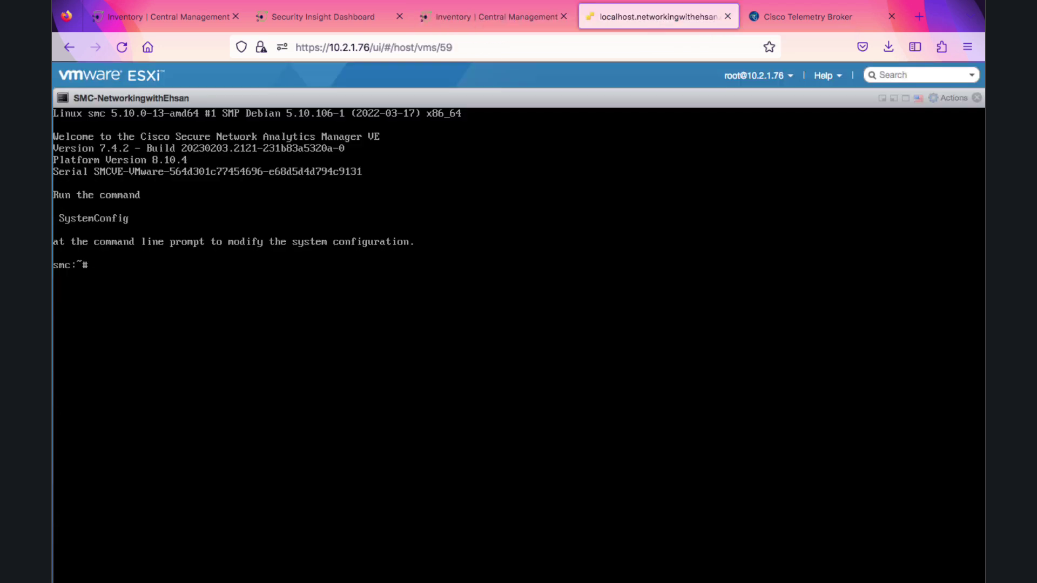
type("SystemConfig")
key("Return")
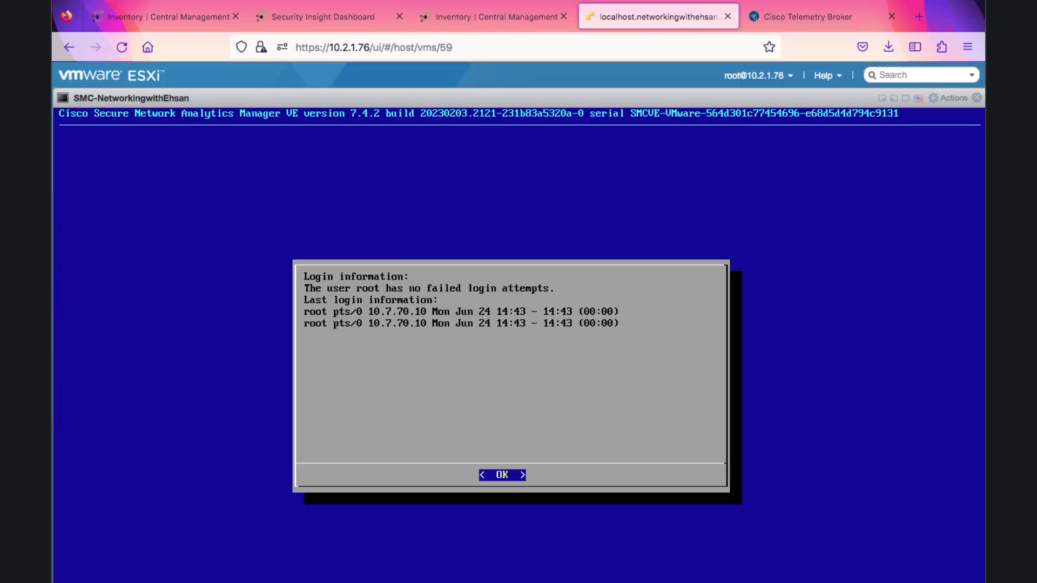
key("Return")
key("Down")
key("Down")
key("Down")
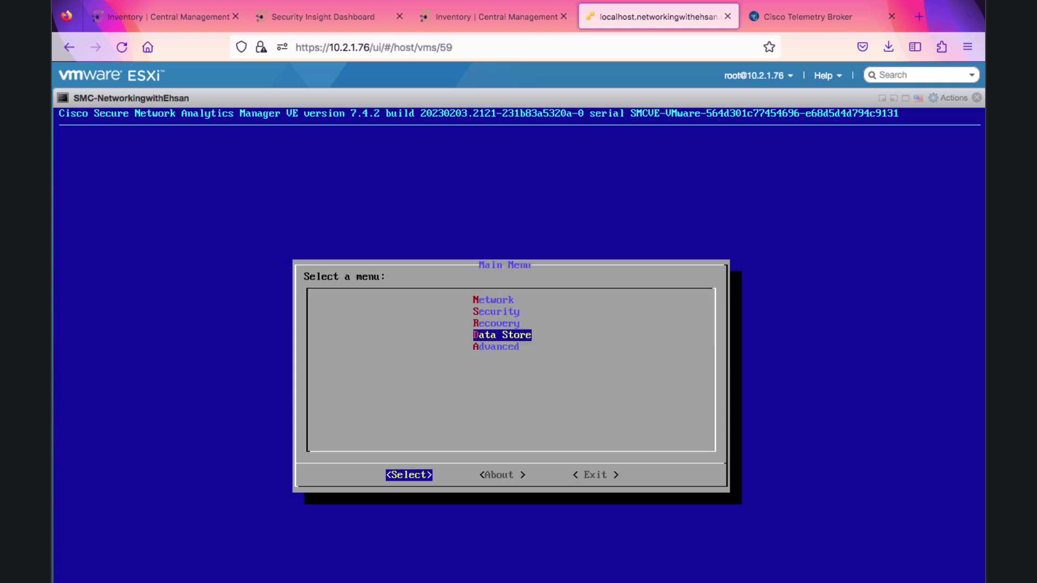
key("Return")
key("Return")
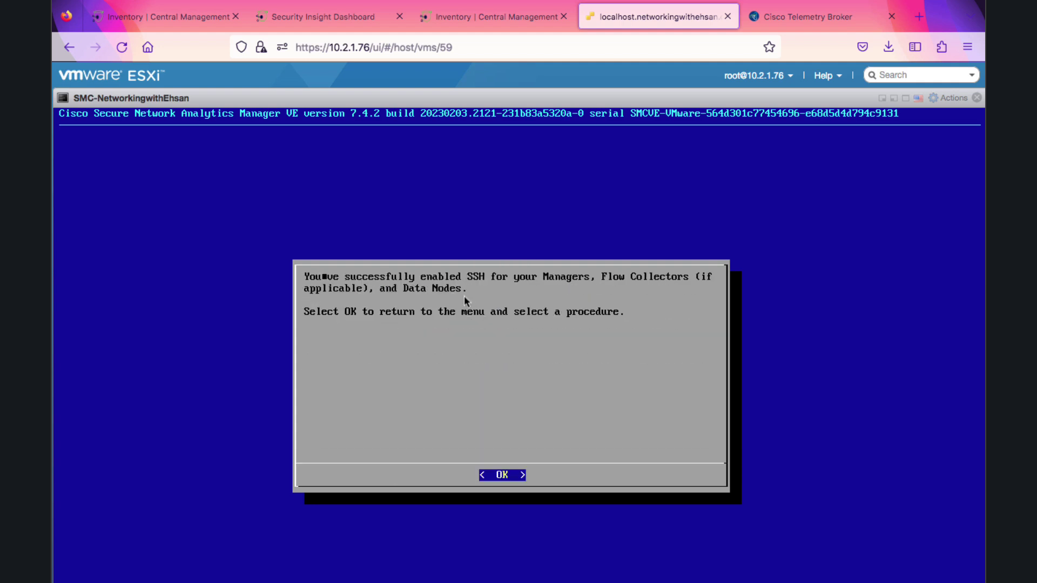
key("Return")
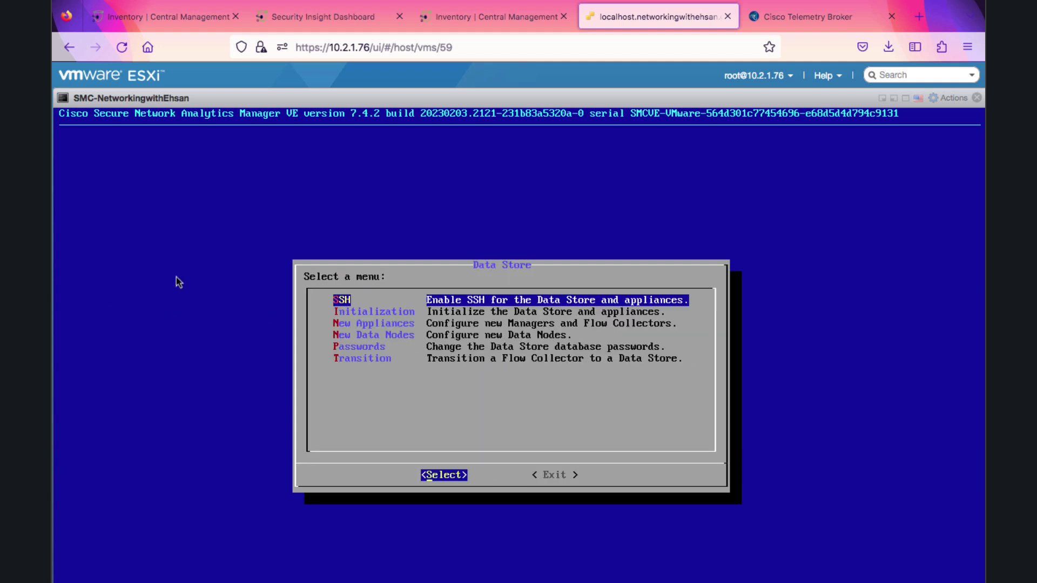
Initiate the transition of Flow Collector fc to ds.networkingwithehsan.com, answering Yes
key("Down")
key("Down")
key("Down")
key("Down")
key("Down")
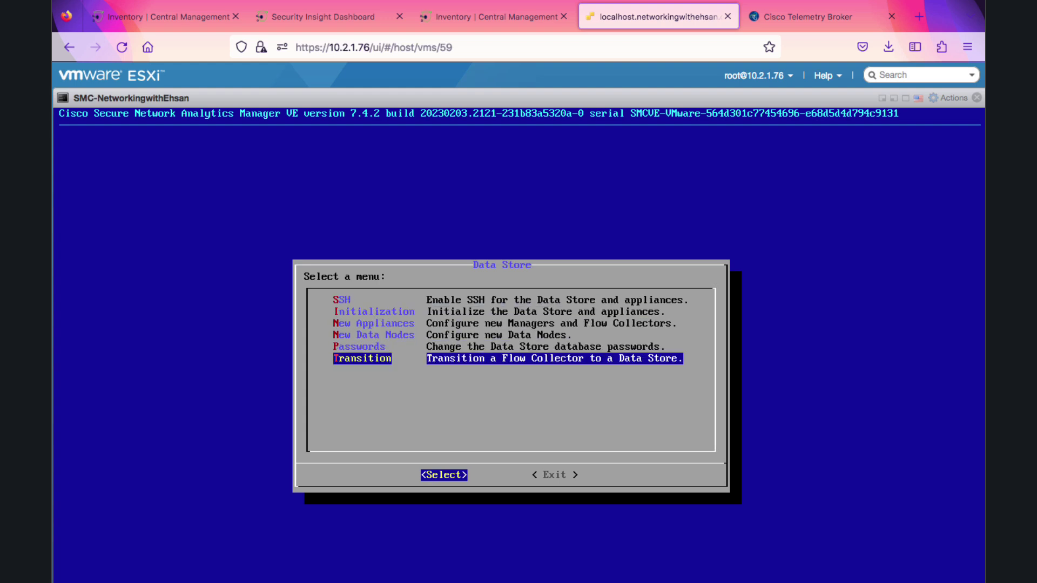
key("Return")
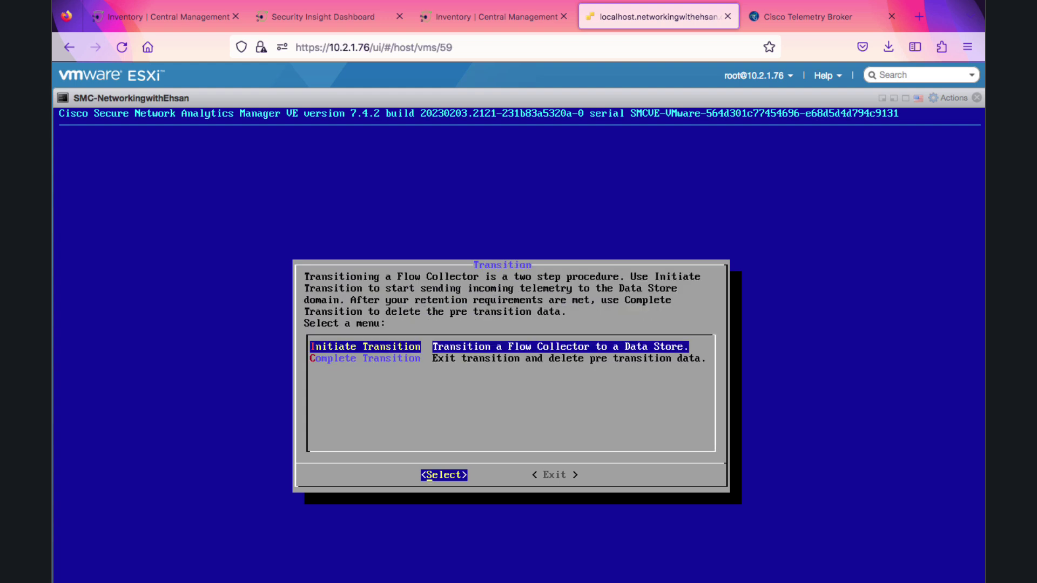
key("Return")
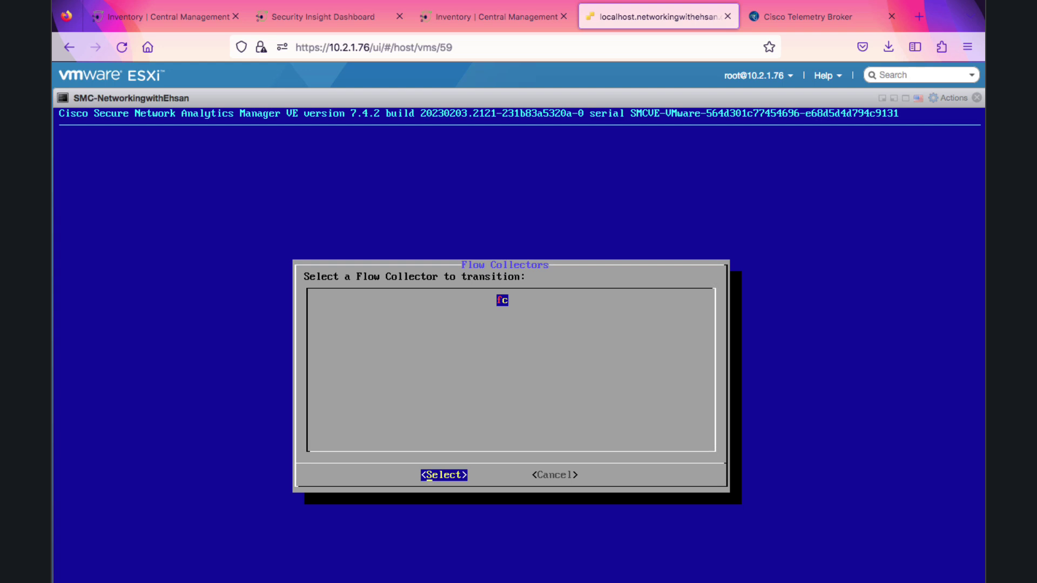
key("Return")
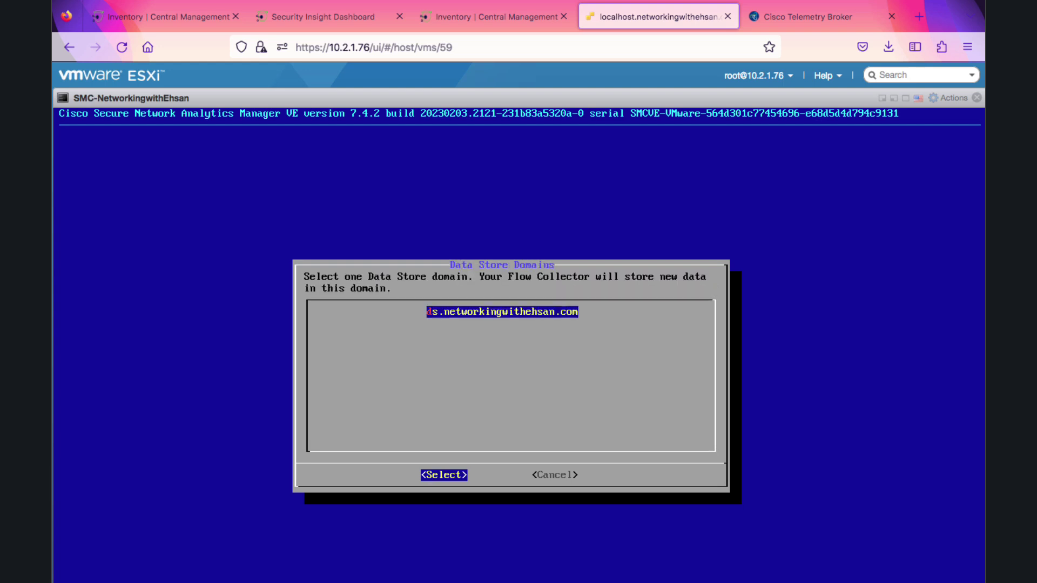
key("Return")
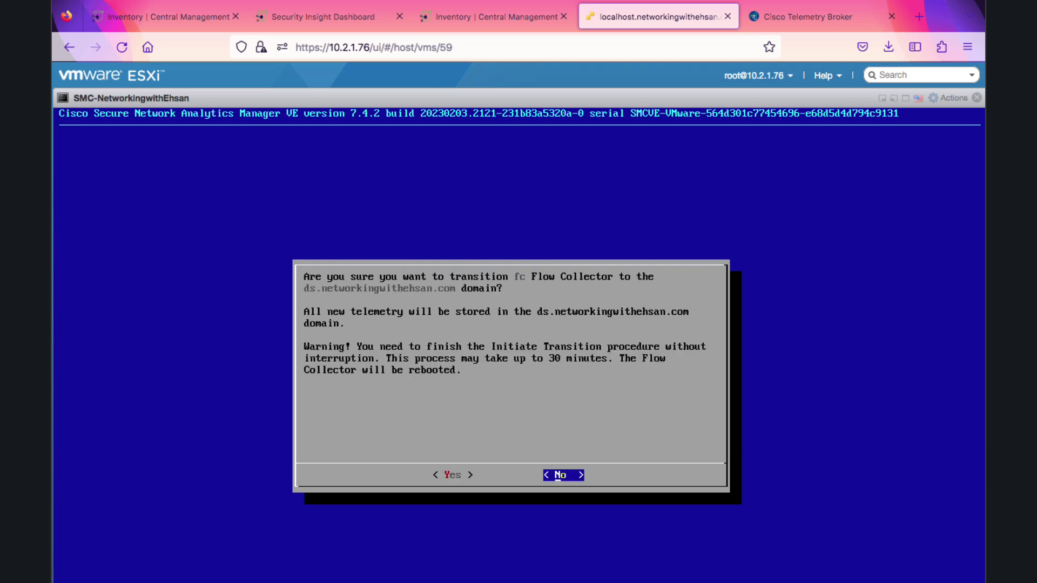
key("Left")
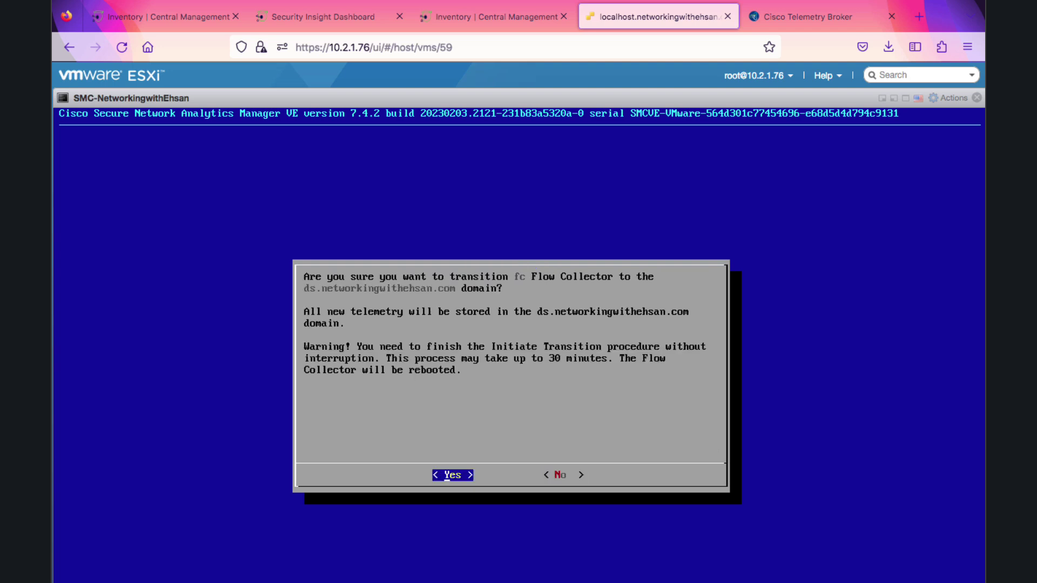
key("Return")
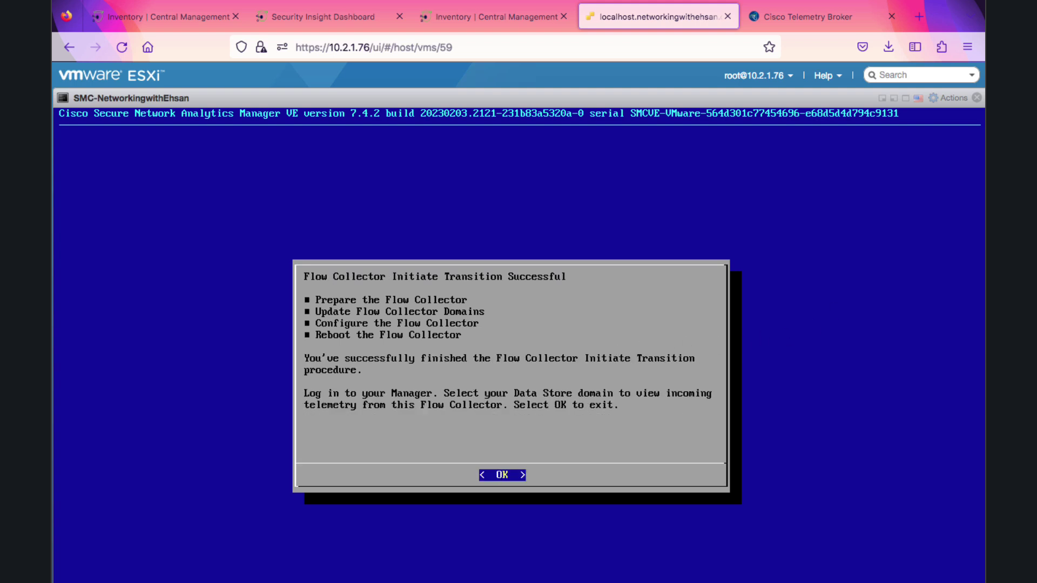
key("Return")
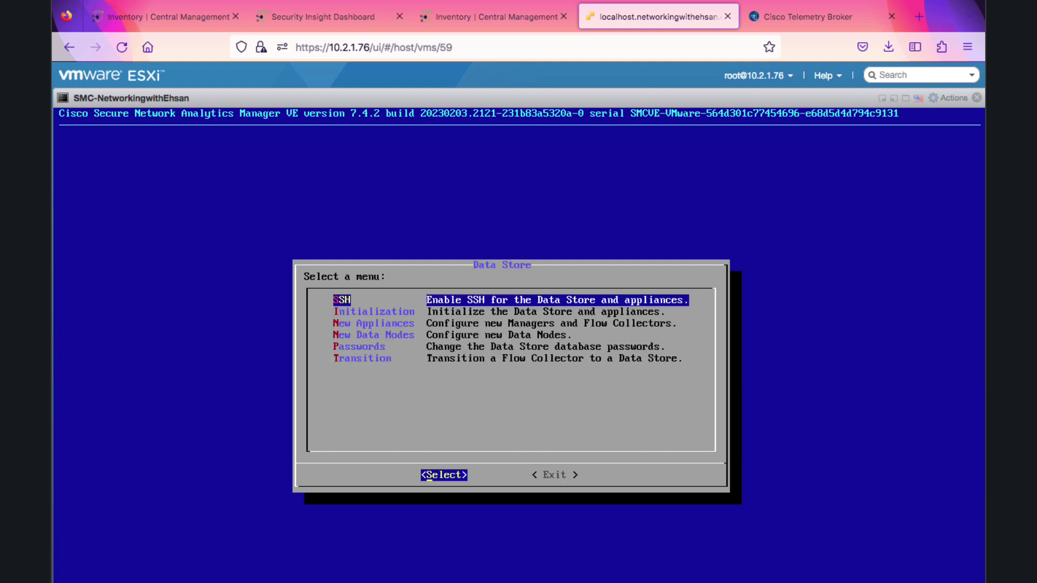
Exit the Data Store menu and quit System Configuration
key("Tab")
key("Return")
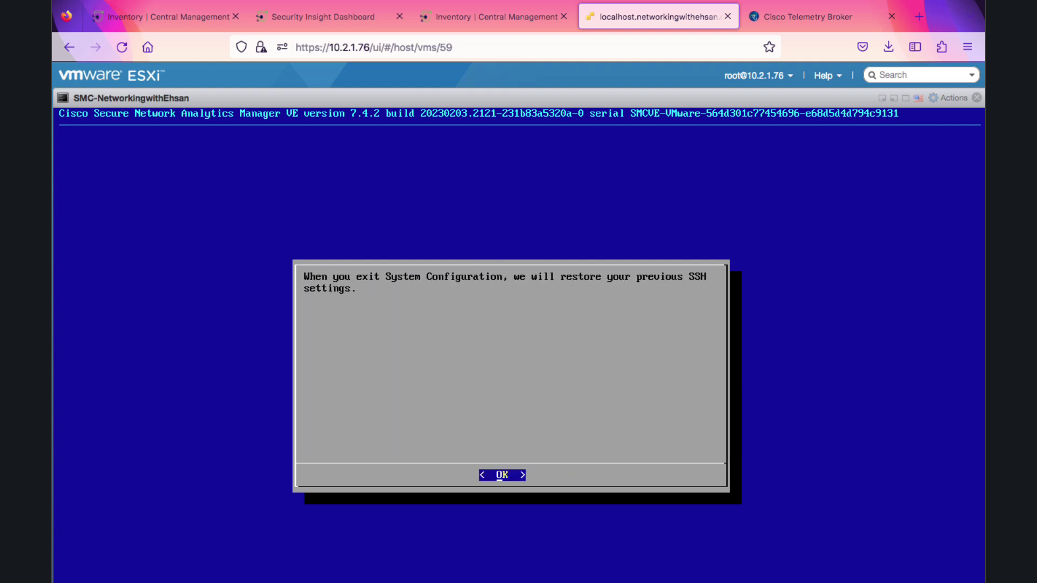
key("Return")
key("Tab")
key("Tab")
key("Return")
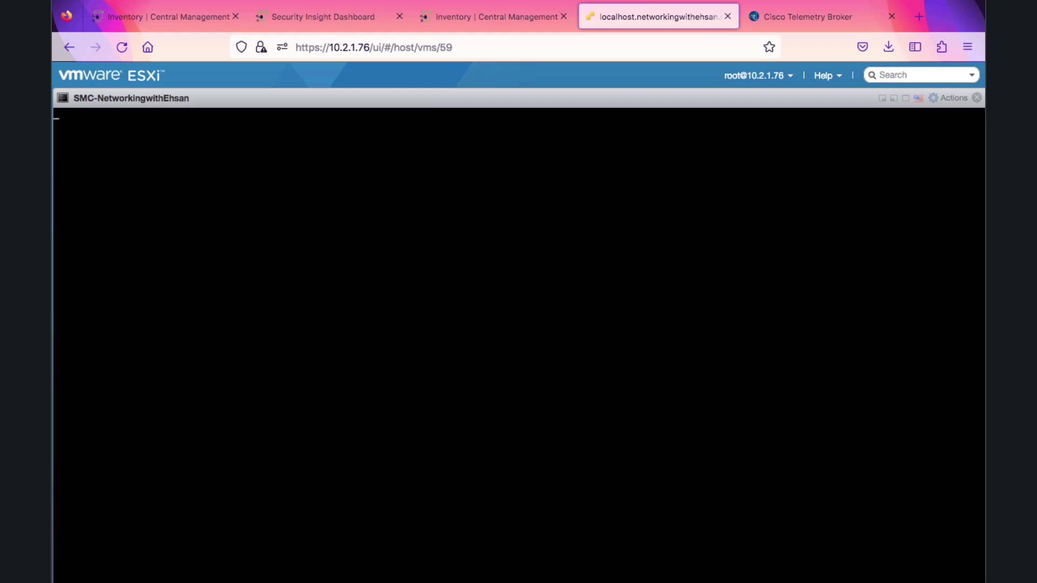
Confirm fc shows Data Store Transition and the Data Store database and ds1 are Up
left_click(491, 17)
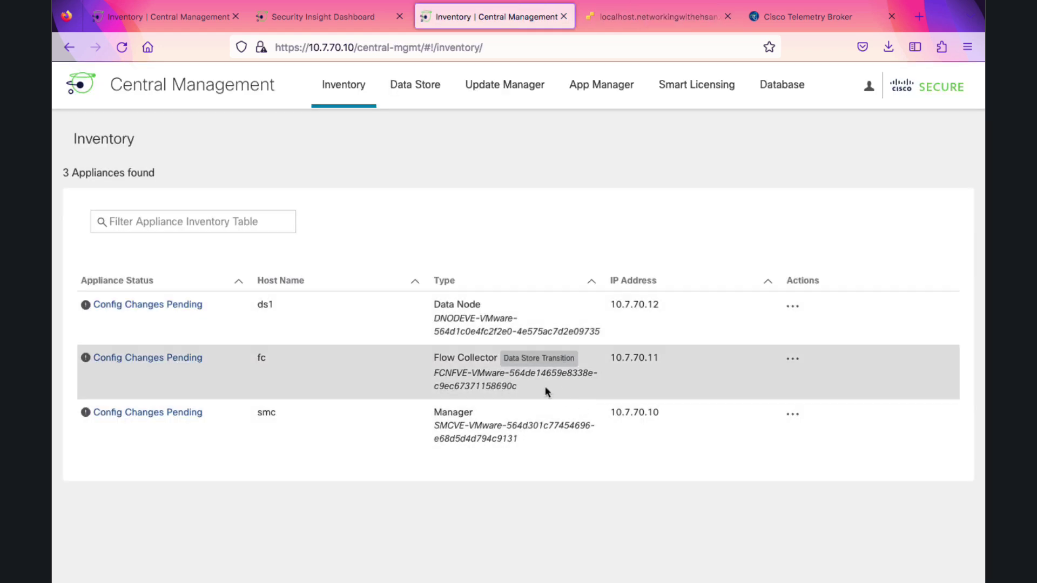
mouse_move(562, 364)
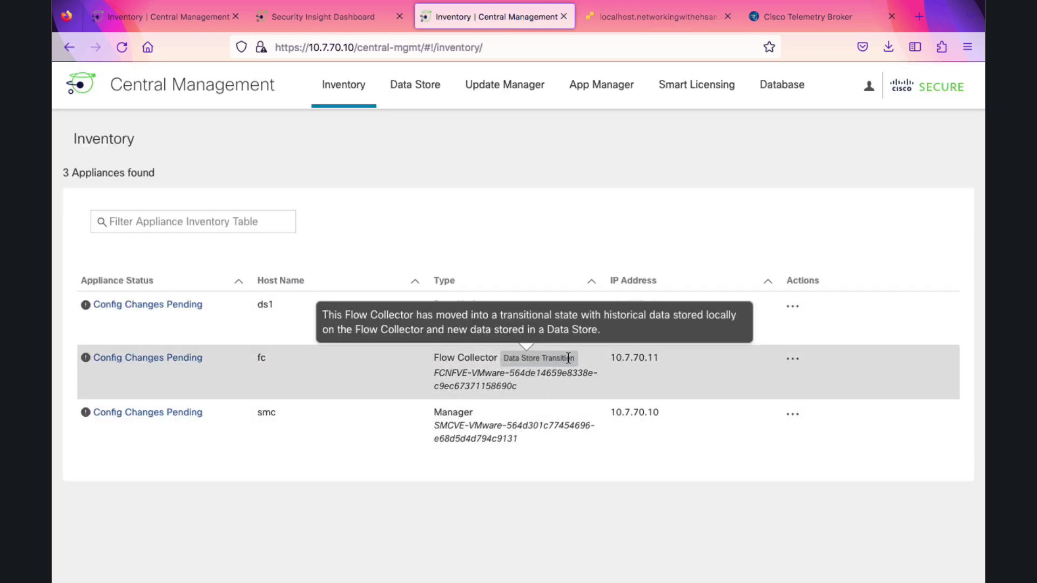
left_click_drag(504, 358, 560, 364)
left_click(531, 508)
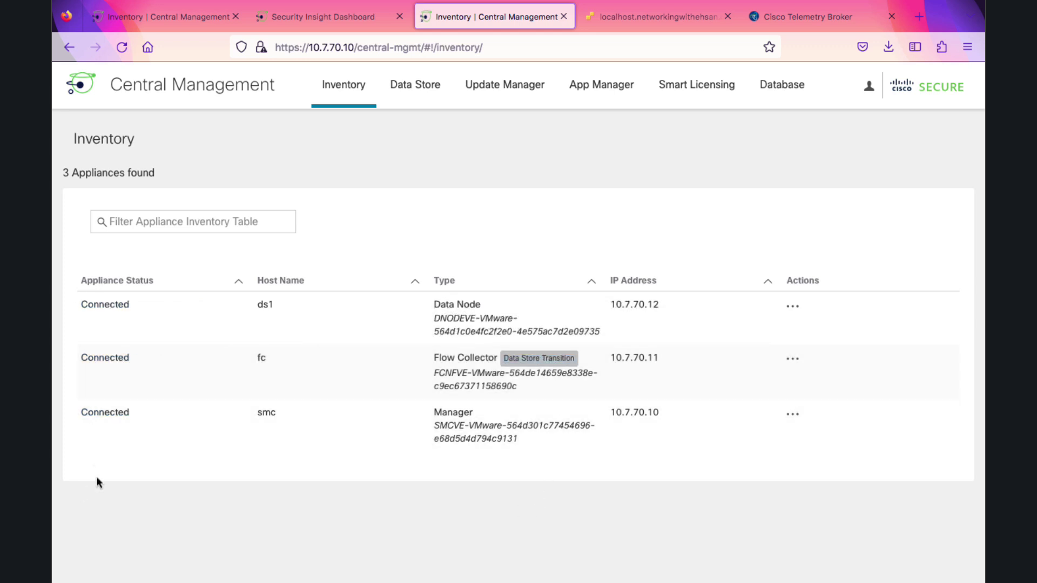
left_click(400, 96)
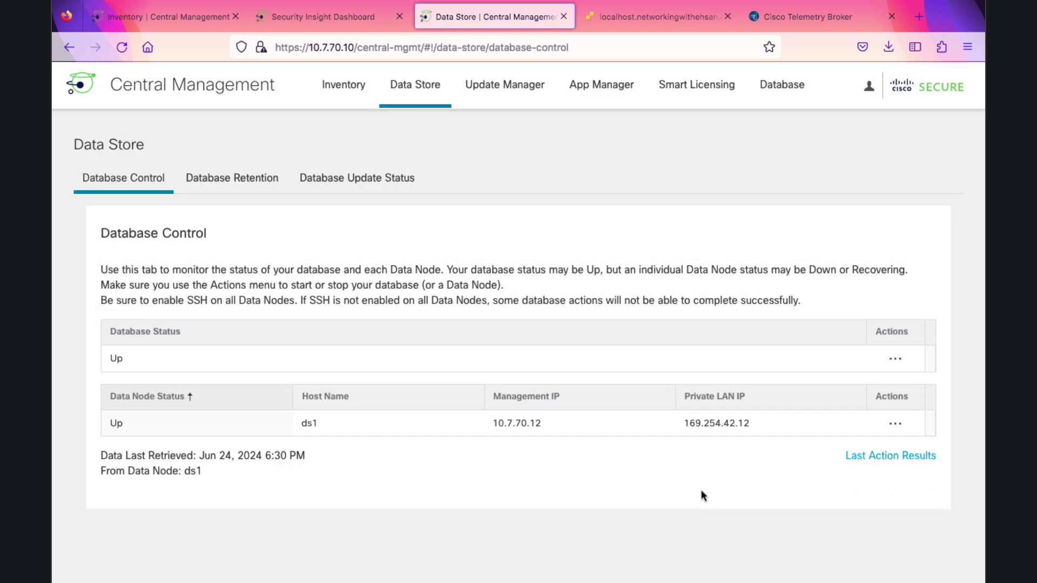
double_click(120, 360)
Switch the Security Insight Dashboard to the networkingwithehsan.com domain
left_click(323, 16)
left_click(373, 84)
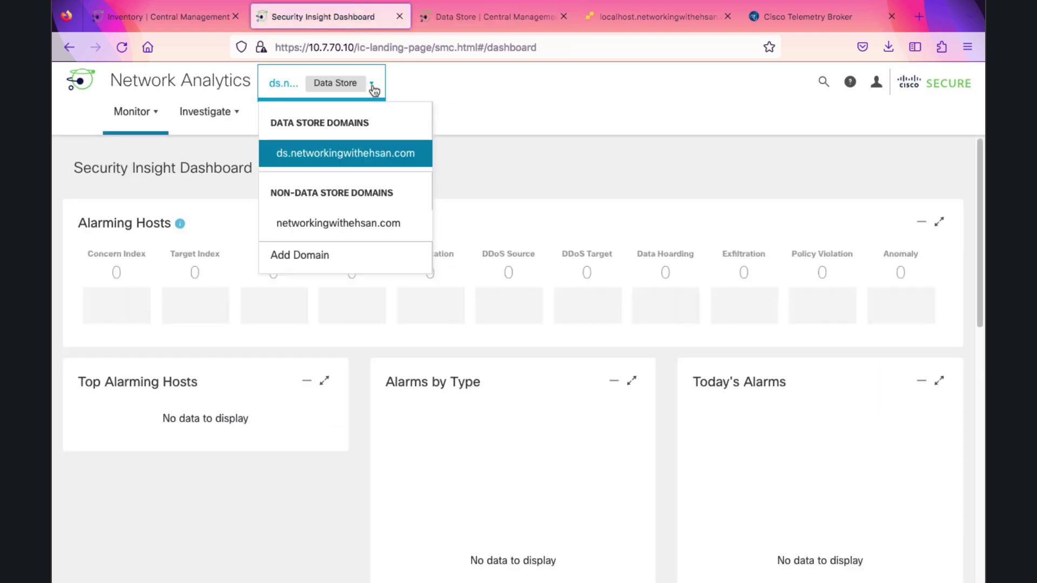
left_click(351, 224)
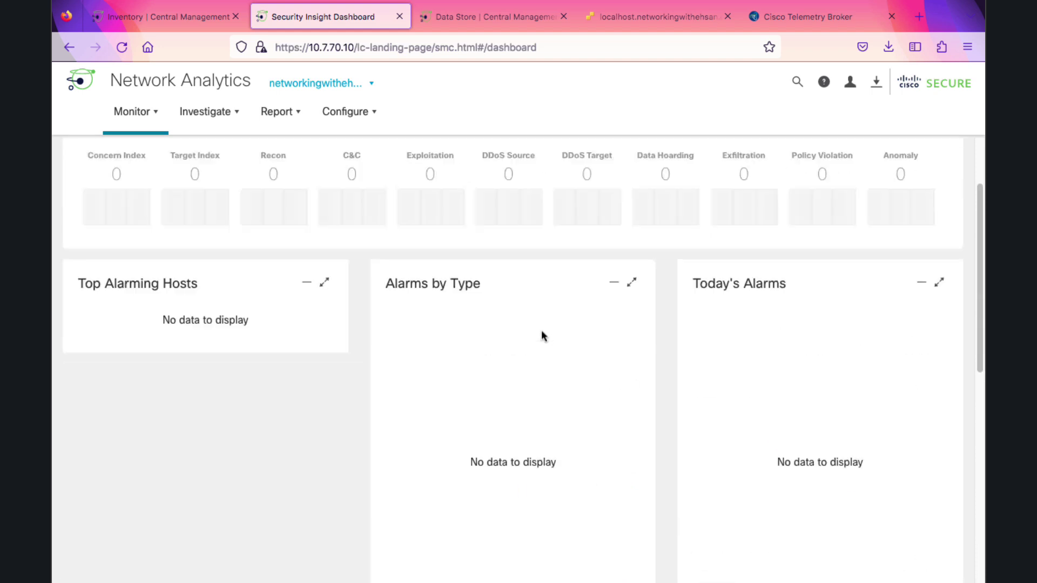
scroll(537, 340, "up", 10)
Run a Flow Search over the Last Hour, returning 2,000 flows
left_click(237, 127)
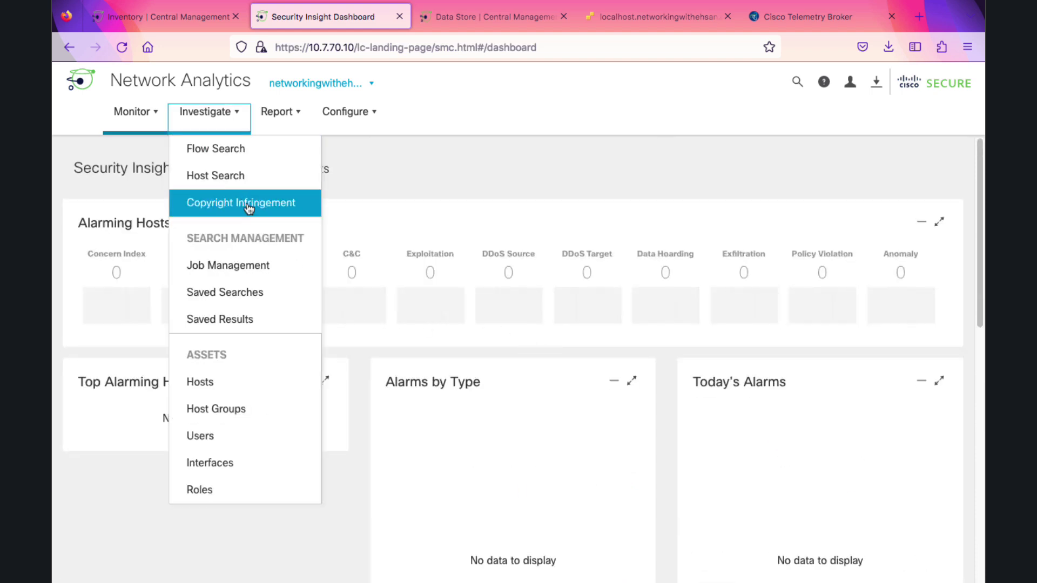
left_click(239, 151)
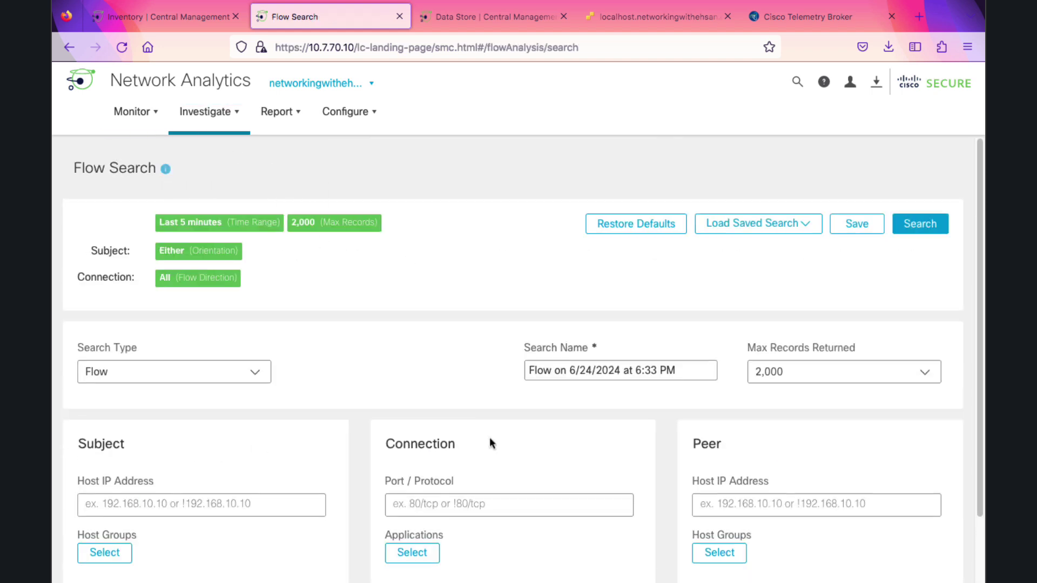
left_click(932, 235)
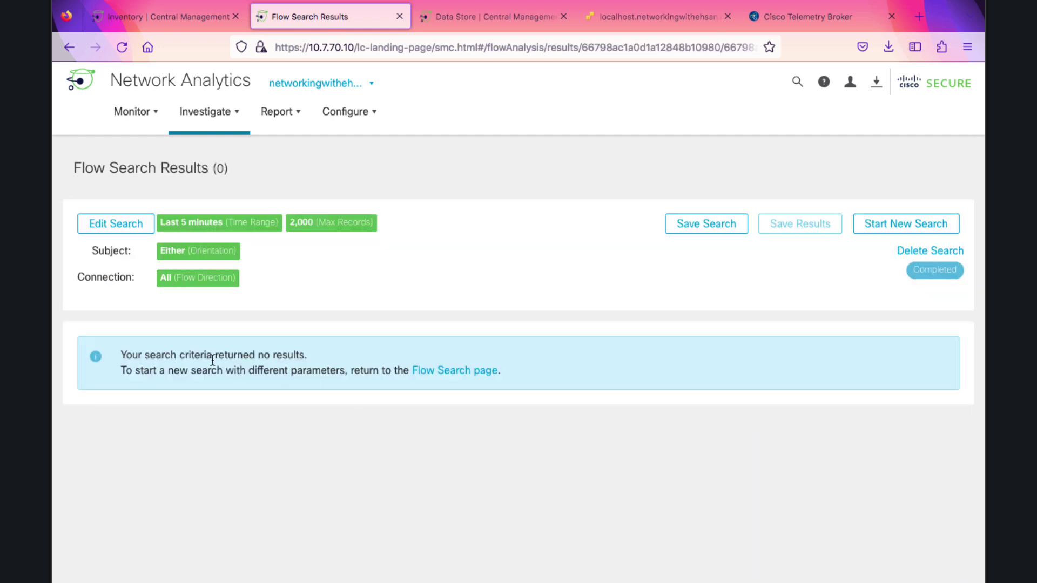
left_click(135, 224)
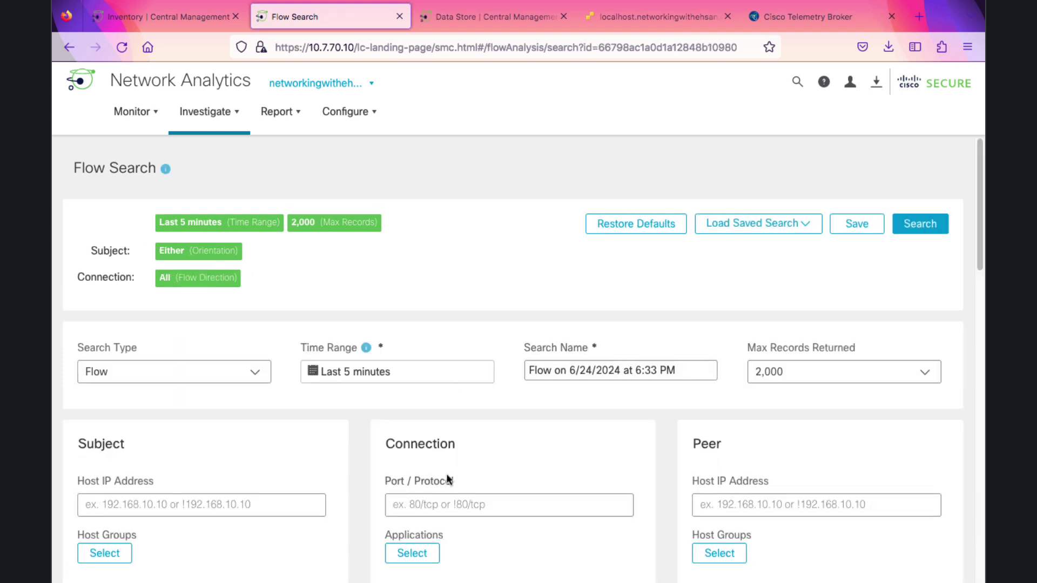
left_click(401, 374)
left_click(346, 486)
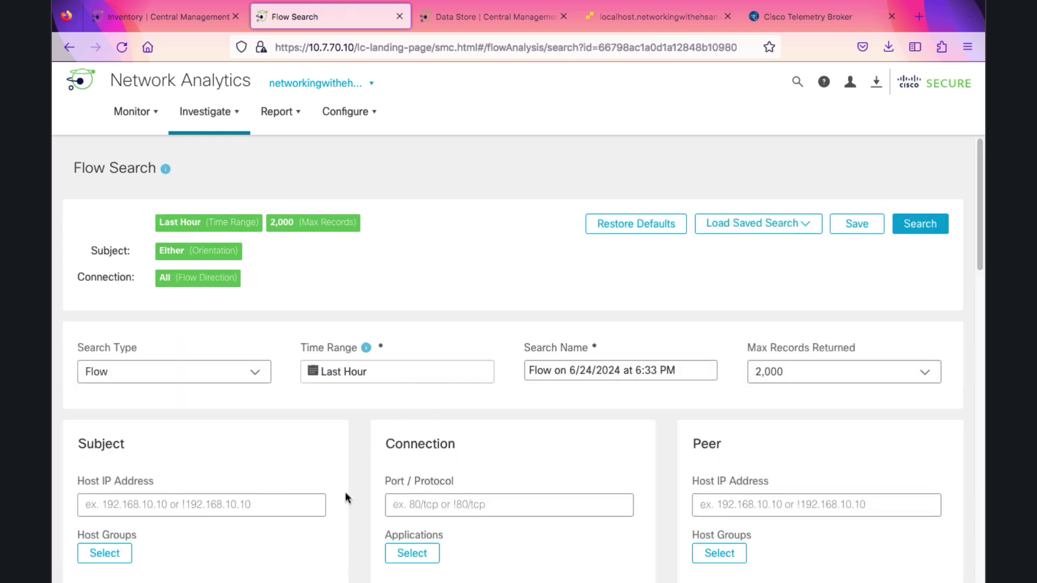
left_click(921, 230)
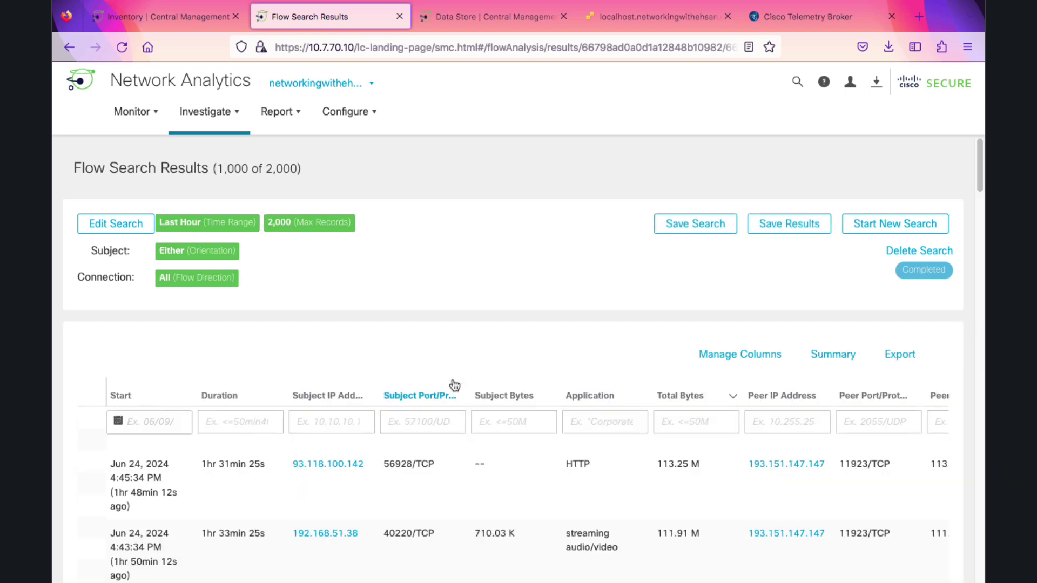
scroll(459, 504, "down", 15)
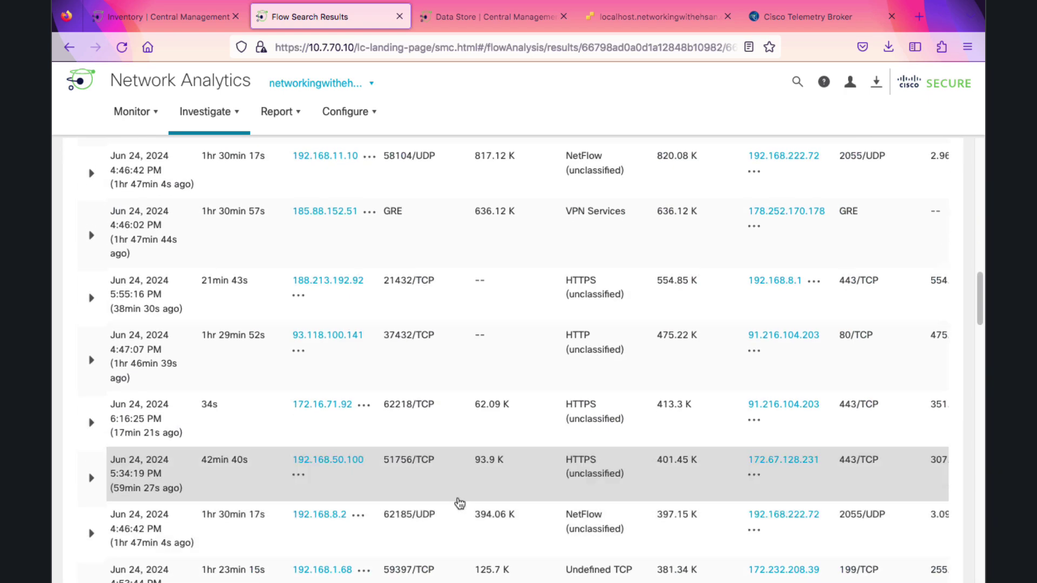
scroll(459, 503, "up", 20)
Switch to ds.networkingwithehsan.com and review the Flow Collection Trend on the Security Insight Dashboard
left_click(309, 87)
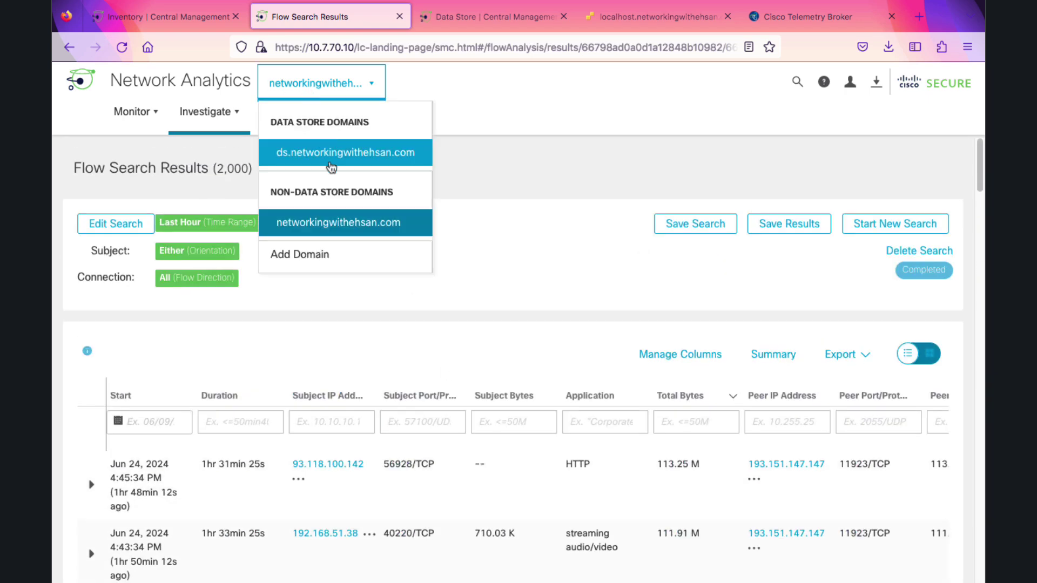
left_click(333, 160)
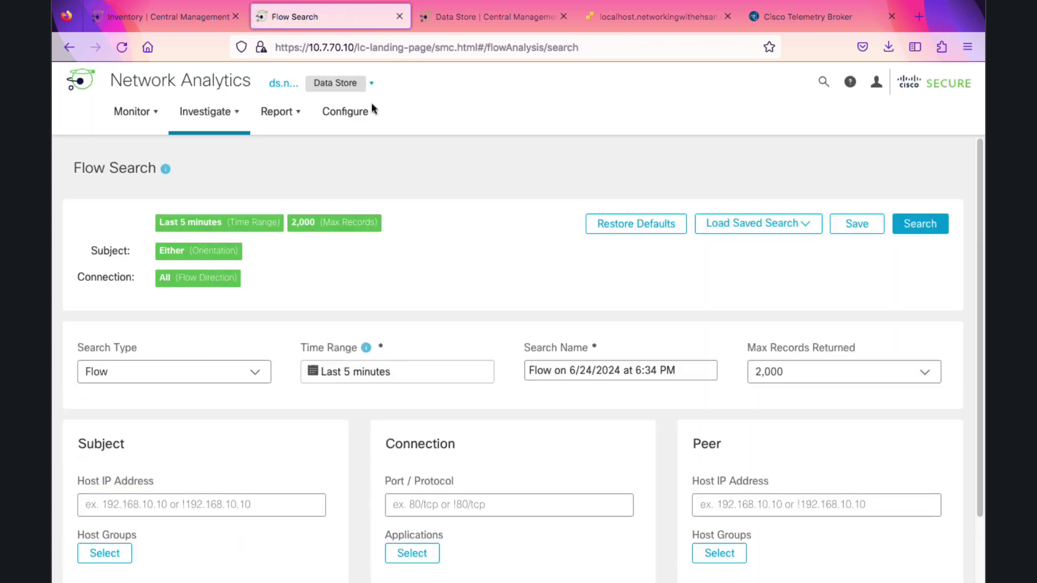
left_click(144, 118)
left_click(158, 144)
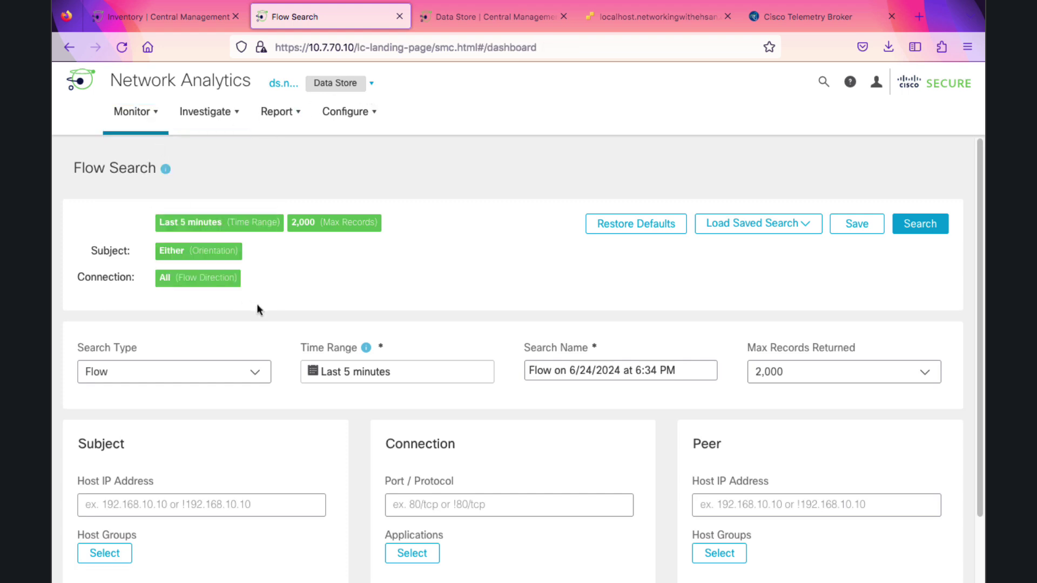
scroll(289, 326, "down", 7)
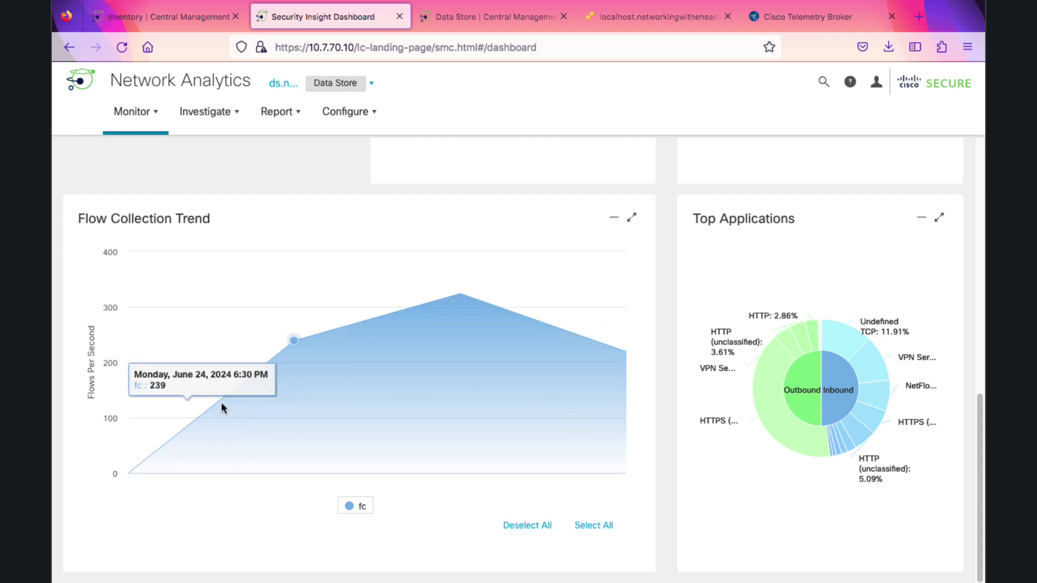
scroll(545, 361, "up", 6)
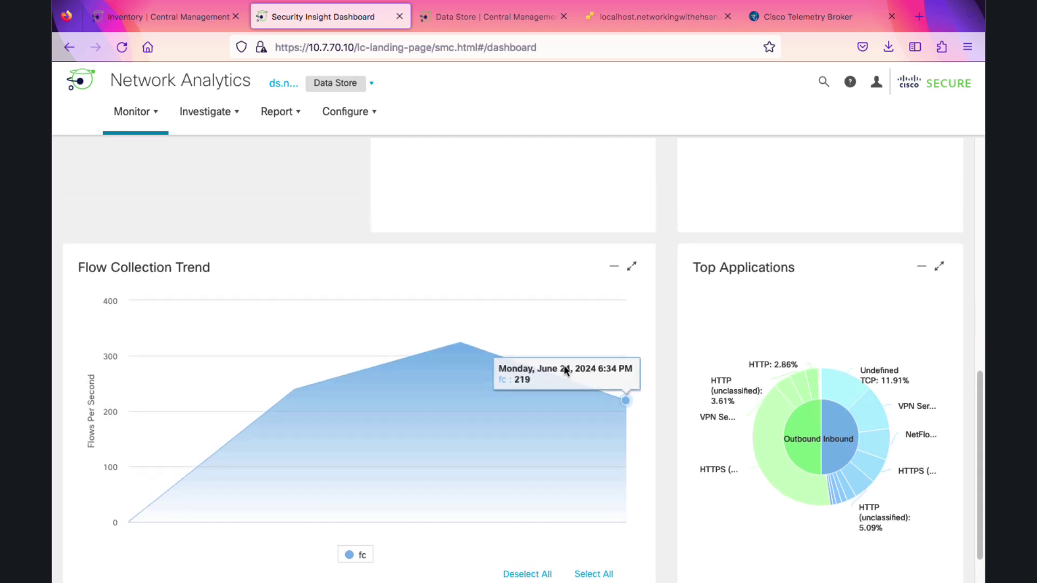
scroll(523, 357, "up", 2)
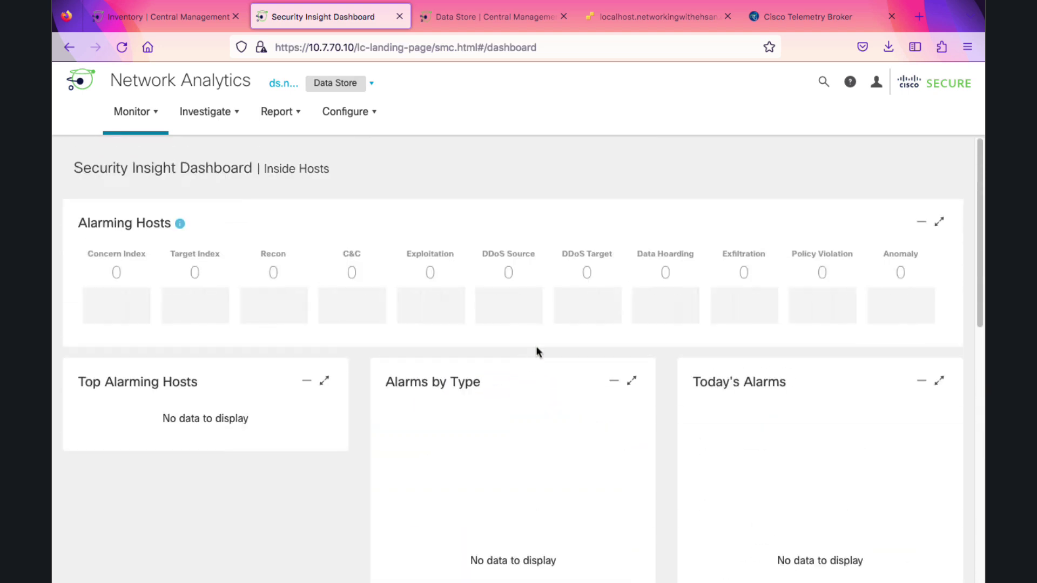
Run a default Flow Search and browse the 1,587 returned flows
left_click(229, 125)
left_click(228, 147)
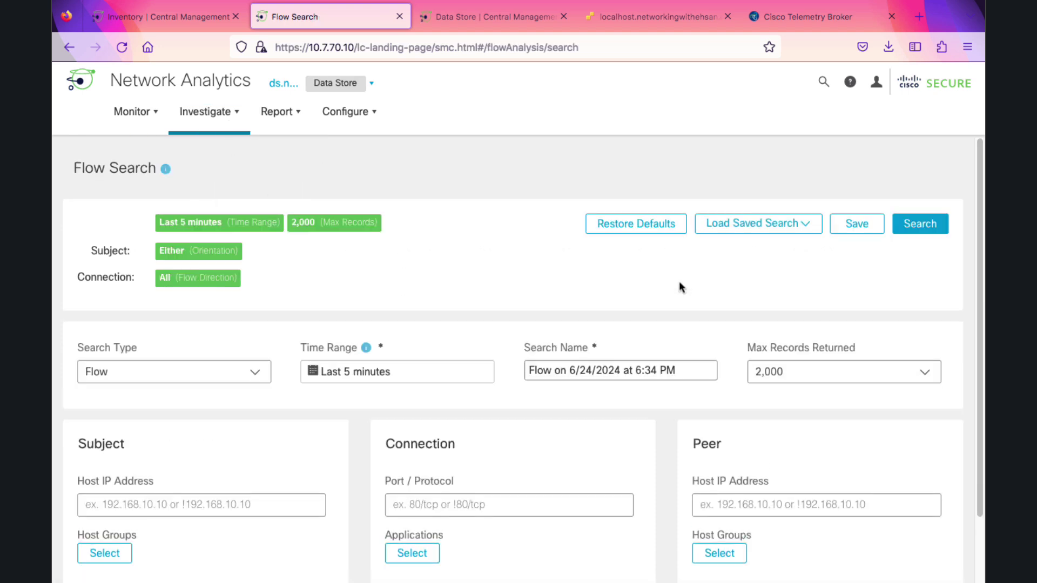
left_click(917, 232)
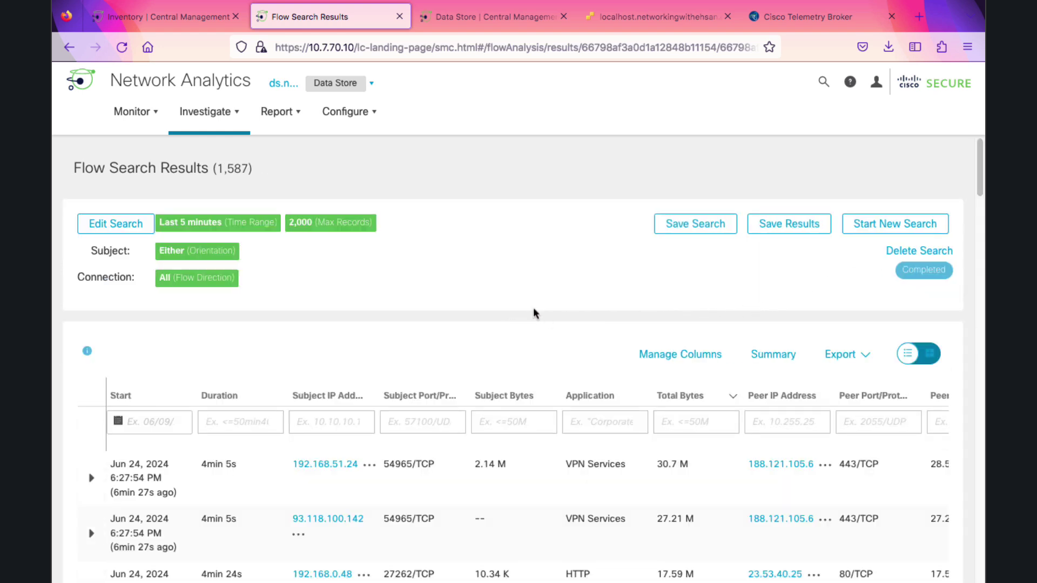
scroll(484, 431, "down", 1)
scroll(483, 431, "down", 20)
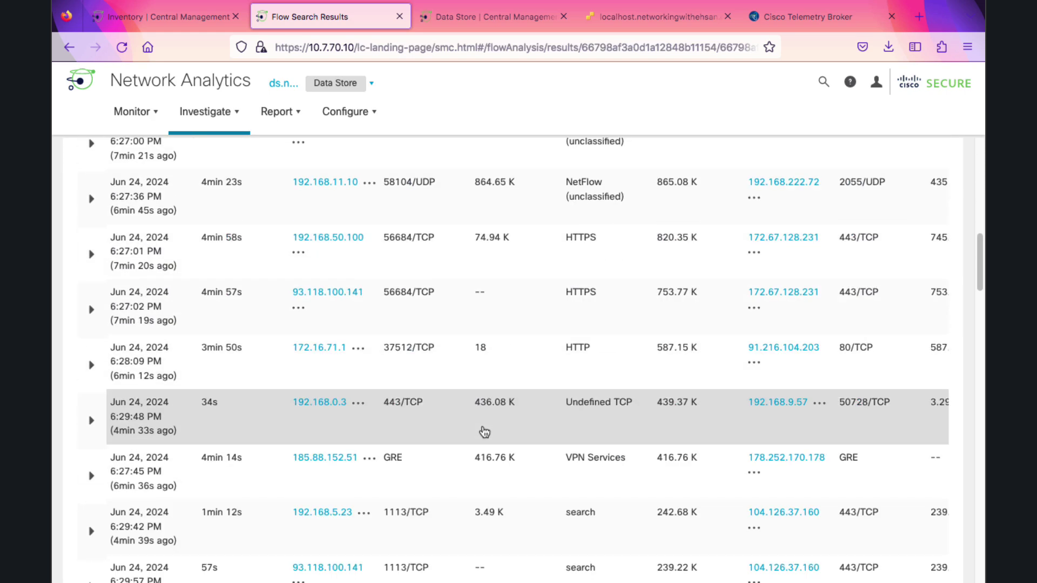
scroll(481, 431, "up", 1)
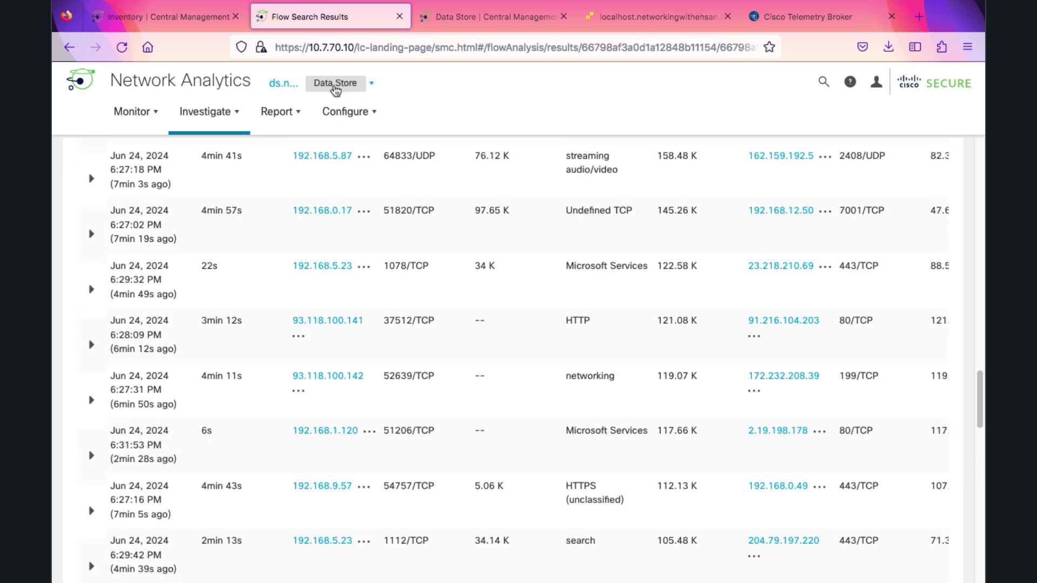
scroll(596, 465, "down", 10)
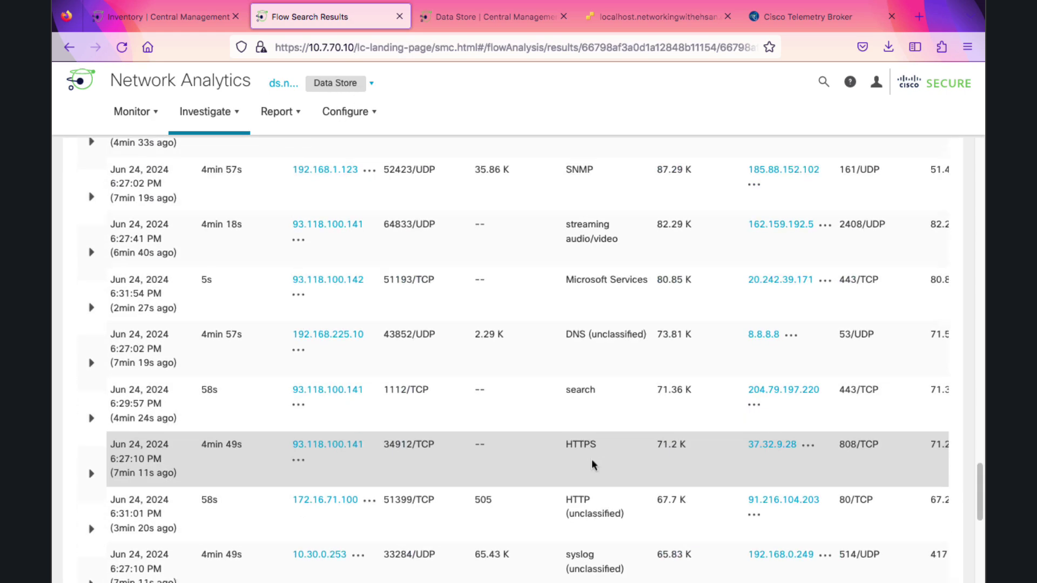
scroll(587, 449, "up", 20)
scroll(582, 451, "up", 6)
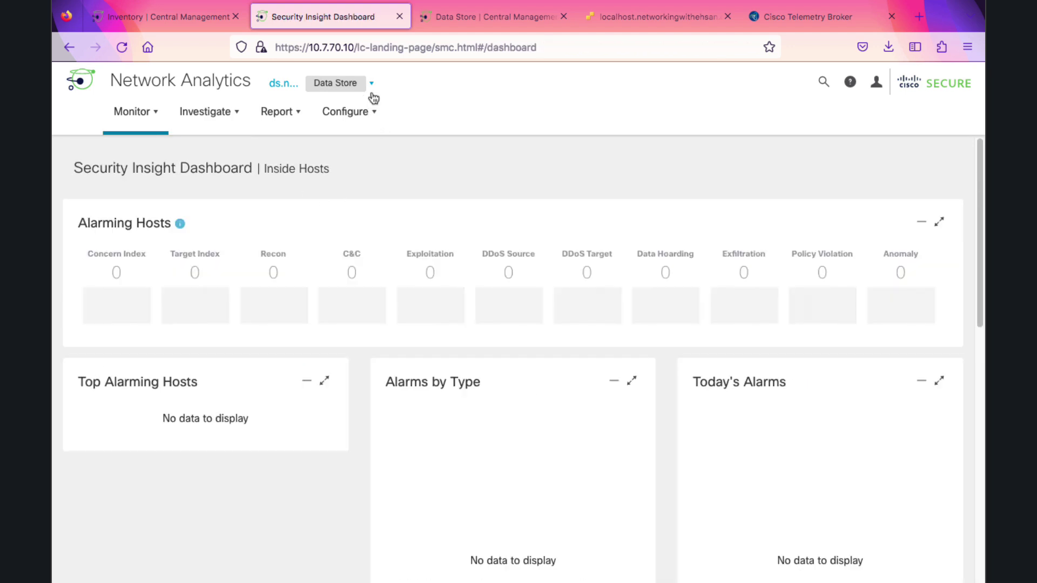
In networkingwithehsan.com Domain Properties, save ds.networkingwithehsan.com as Target Domain to Synchronize
left_click(371, 84)
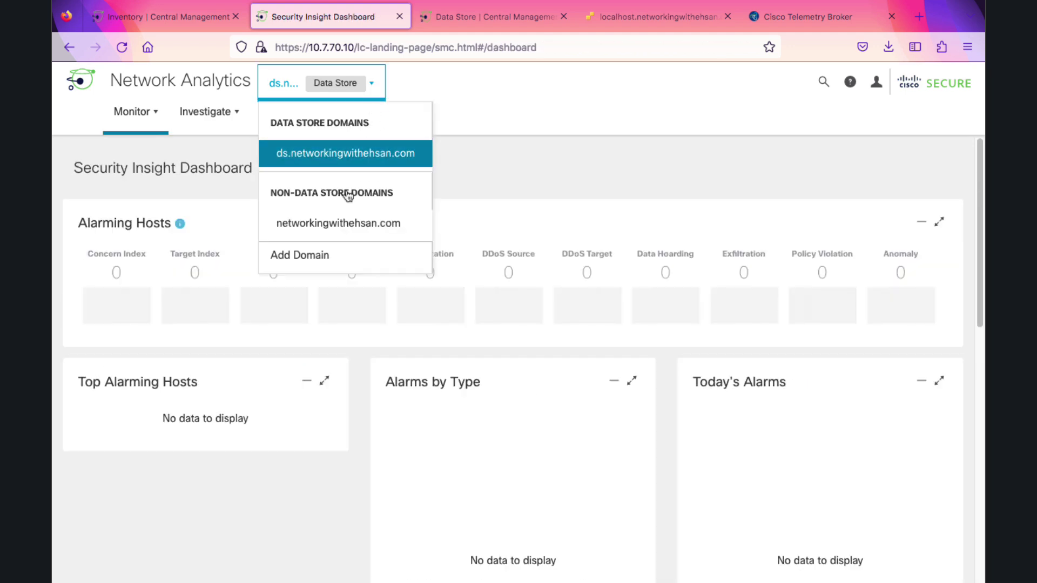
left_click(345, 229)
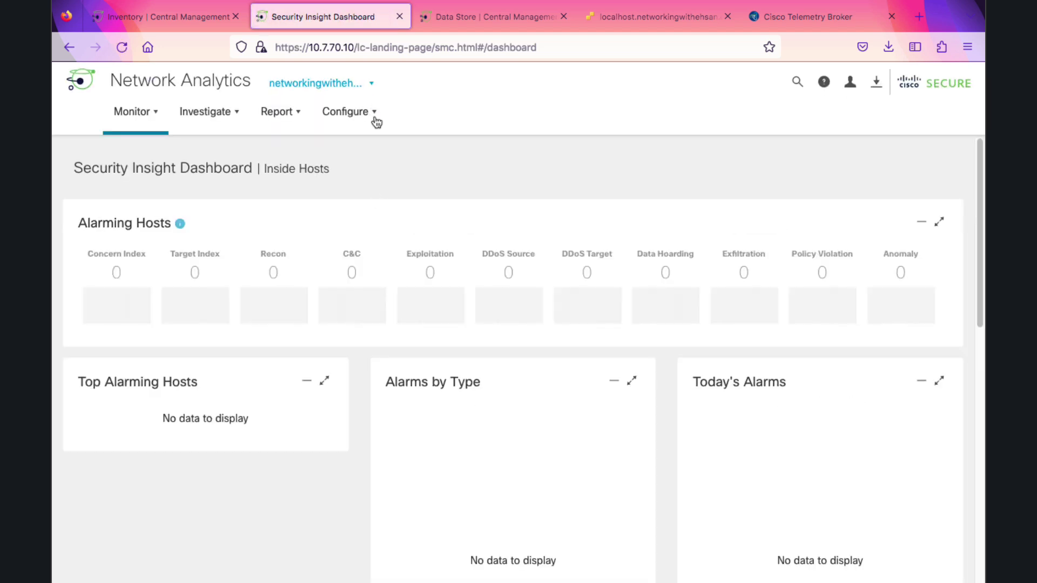
left_click(377, 120)
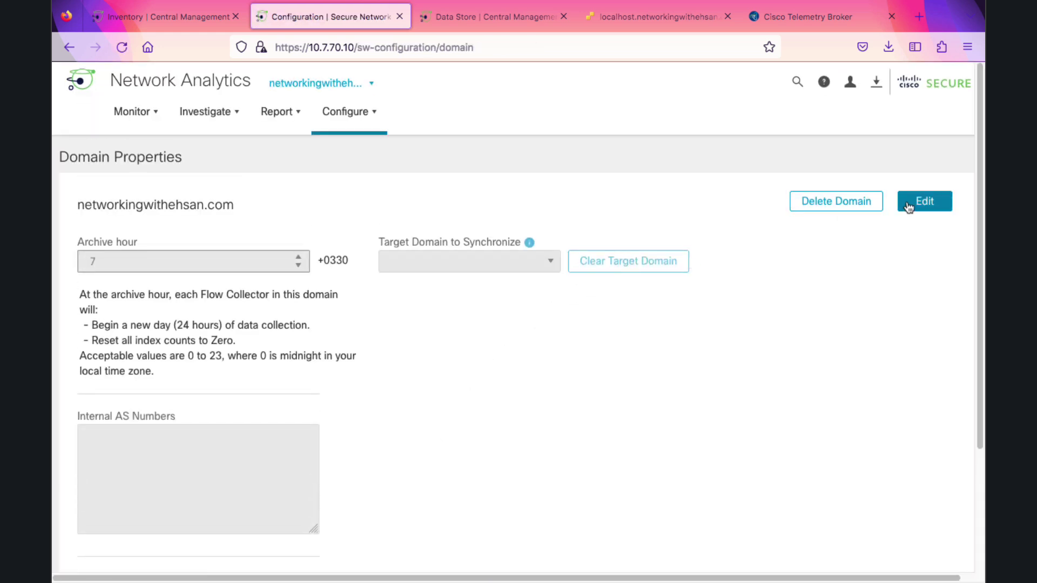
left_click(909, 203)
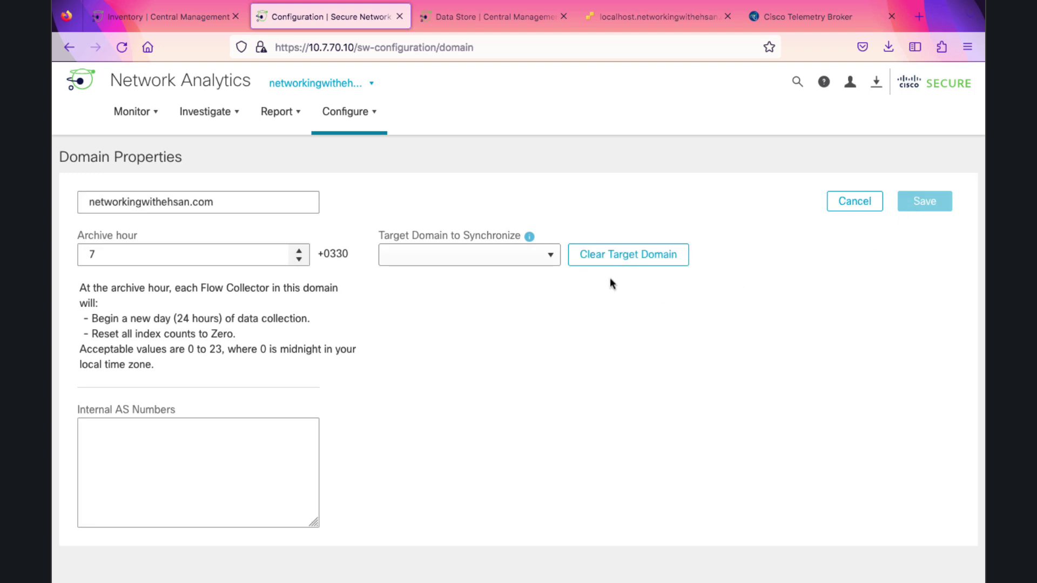
left_click(548, 256)
left_click(530, 277)
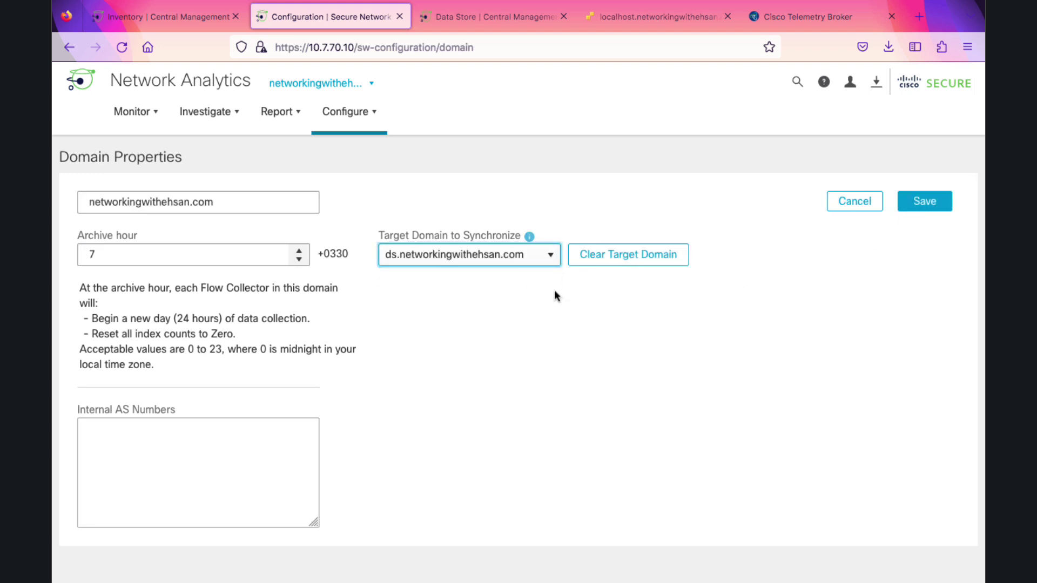
left_click(919, 205)
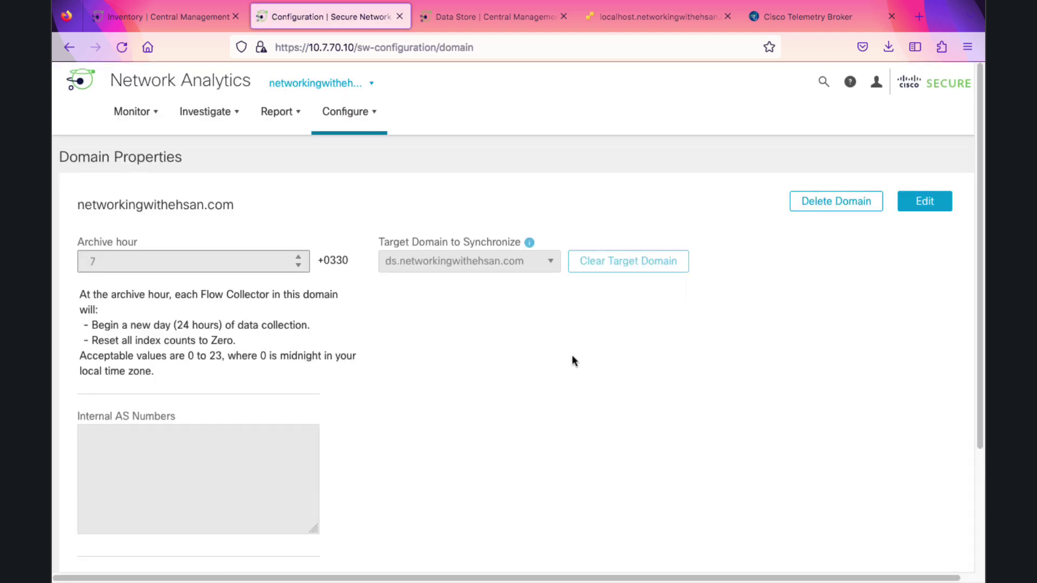
Sync networkingwithehsan.com from the domain list and confirm Synchronize
left_click(371, 86)
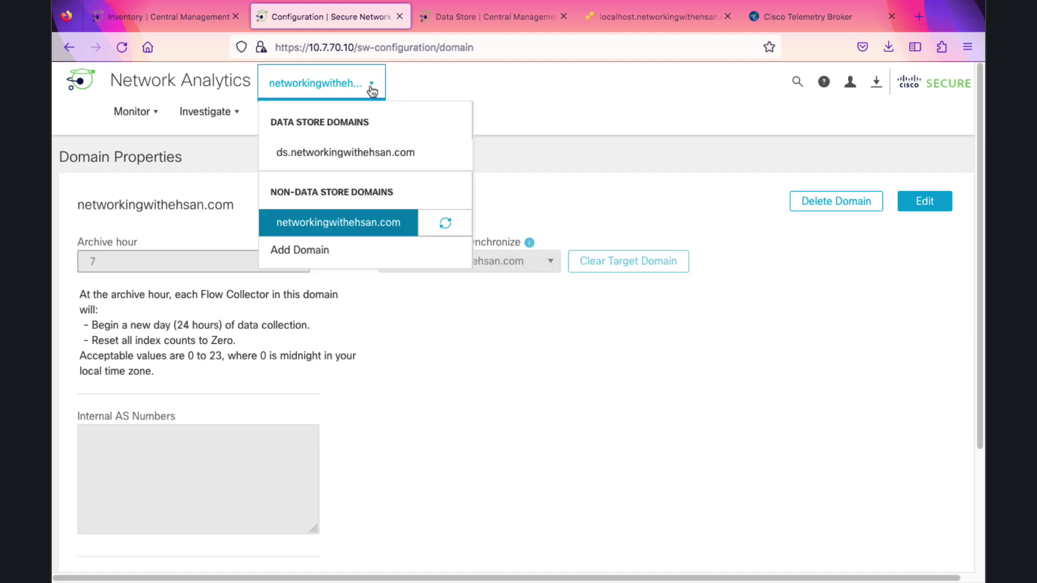
left_click(445, 223)
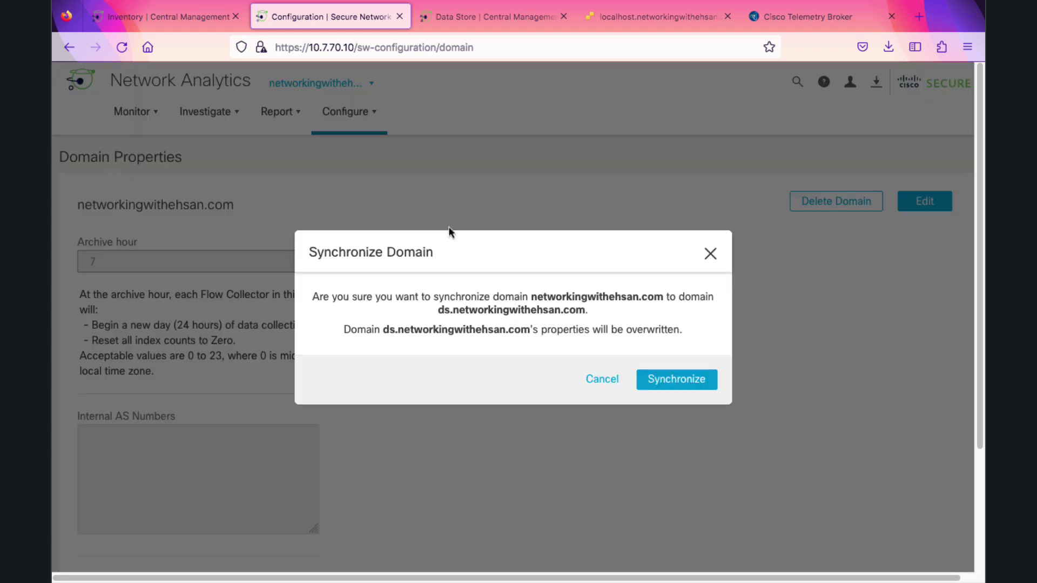
left_click(660, 380)
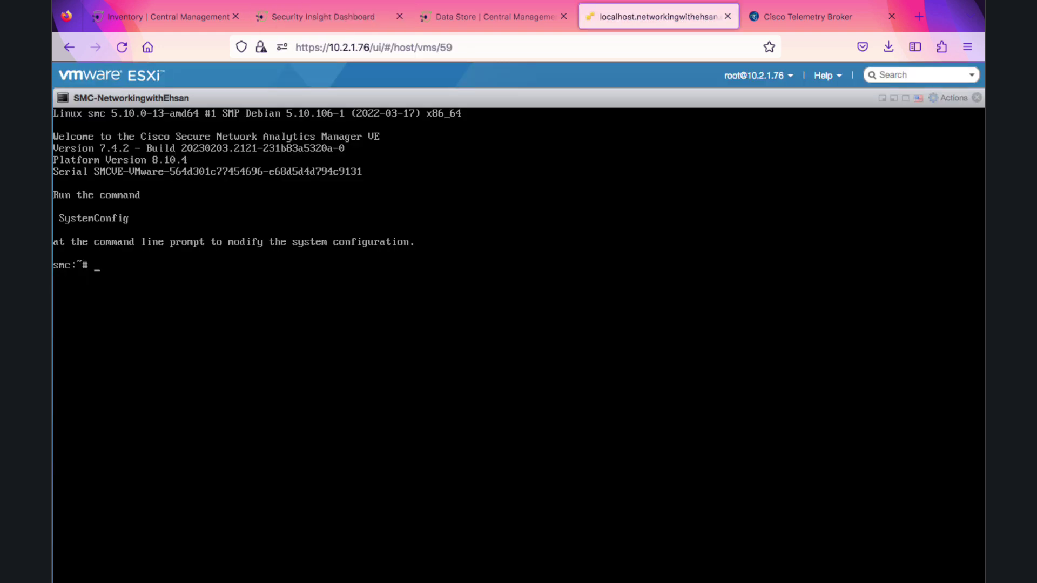
Through SystemConfig's Data Store > Transition menu, complete the fc Flow Collector transition
type("SystemConfig")
key("Return")
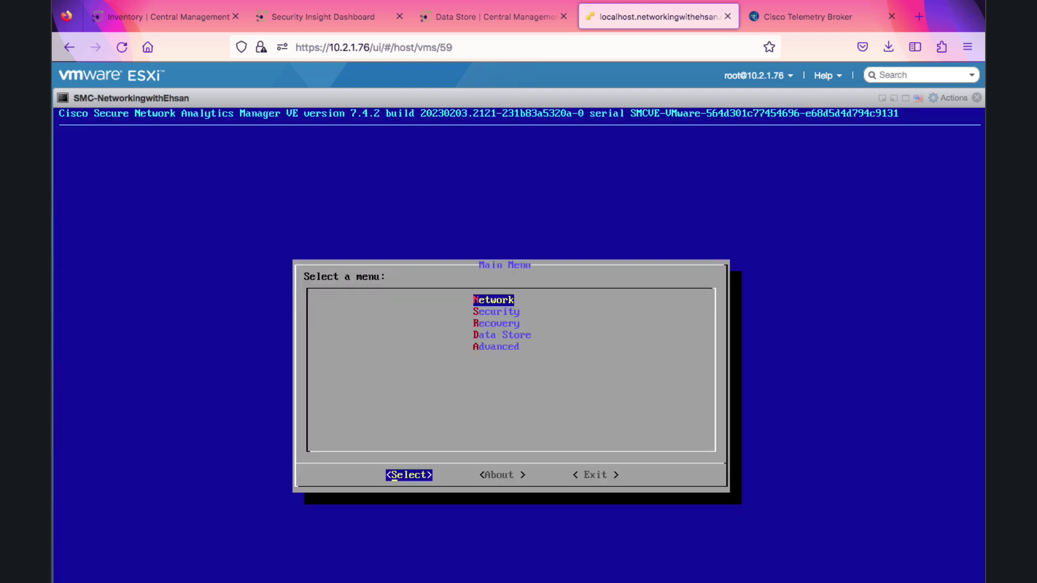
key("Down")
key("Down")
key("Down")
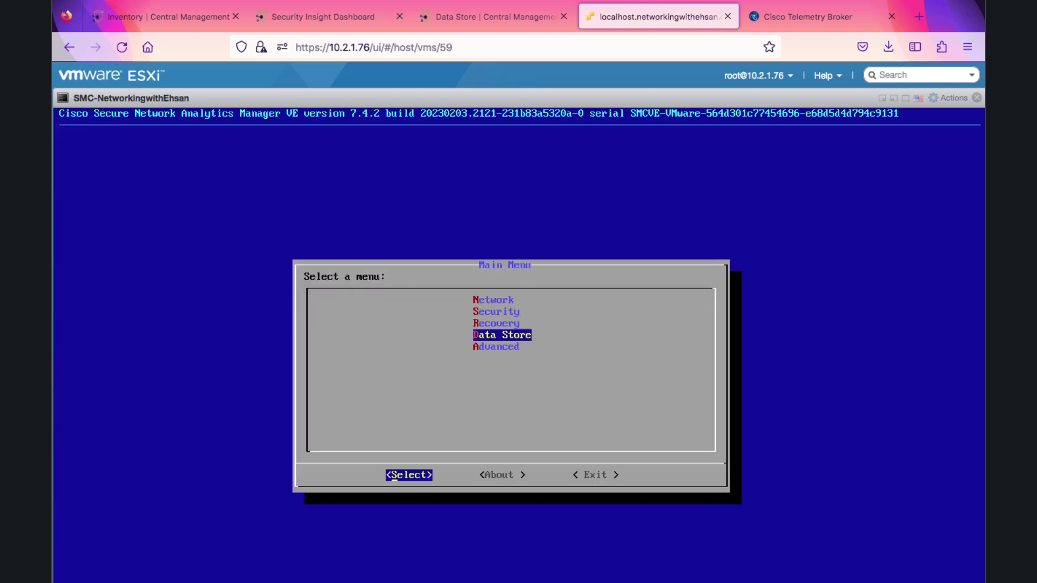
key("Return")
key("Down")
key("Down")
key("Down")
key("Down")
key("Down")
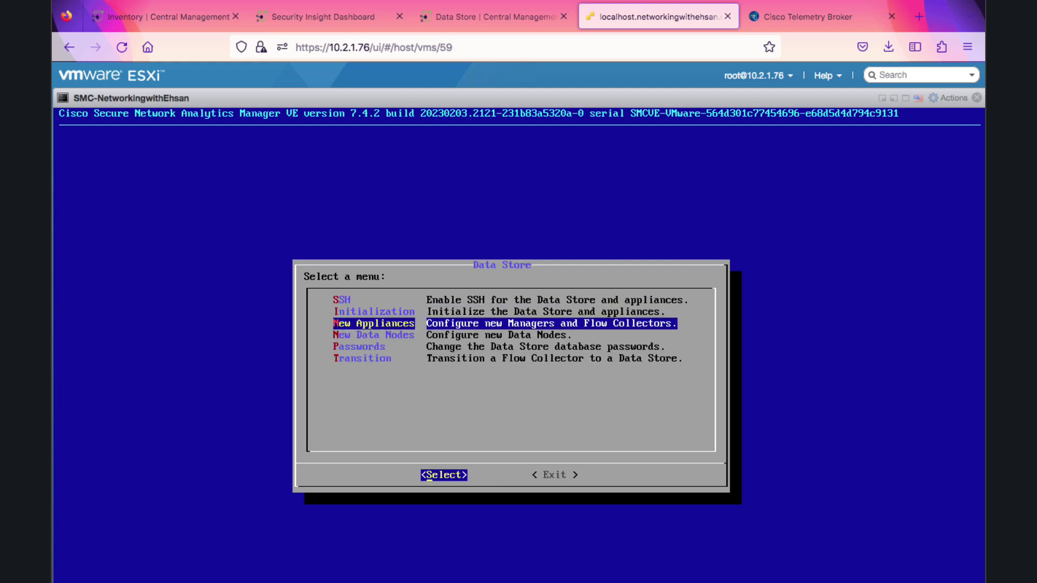
key("Return")
key("Down")
key("Return")
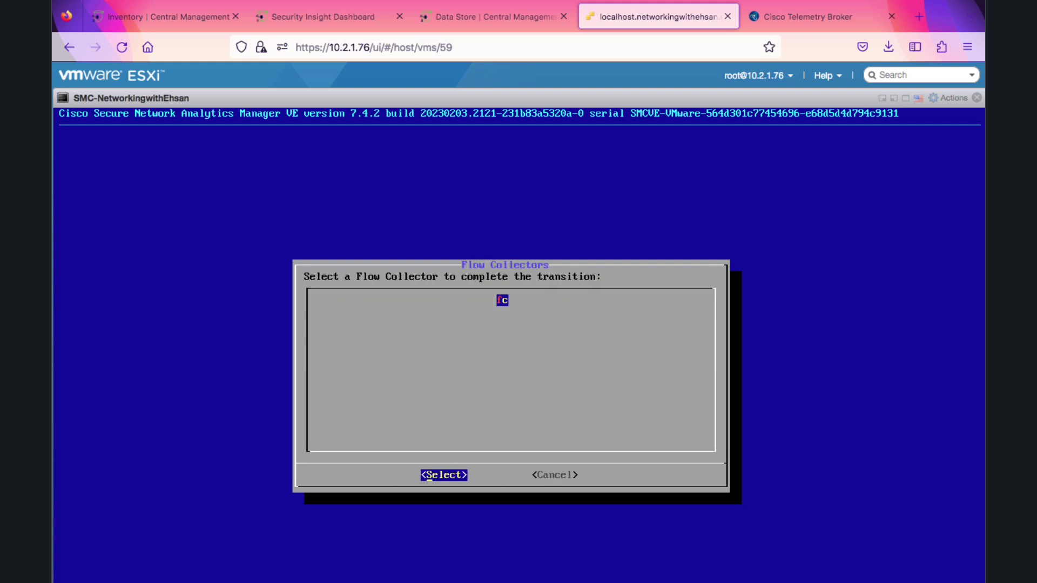
key("Return")
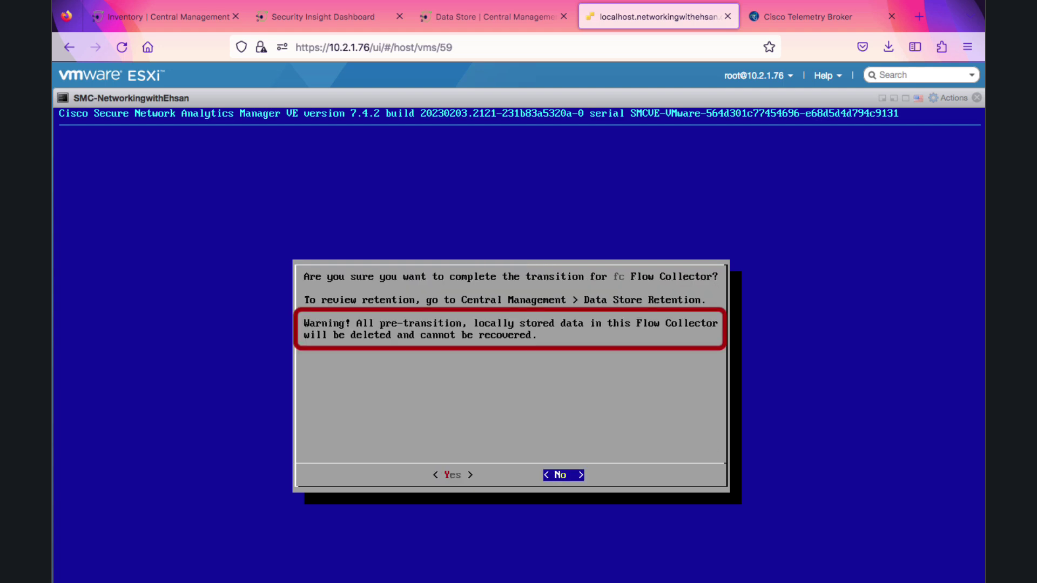
key("Left")
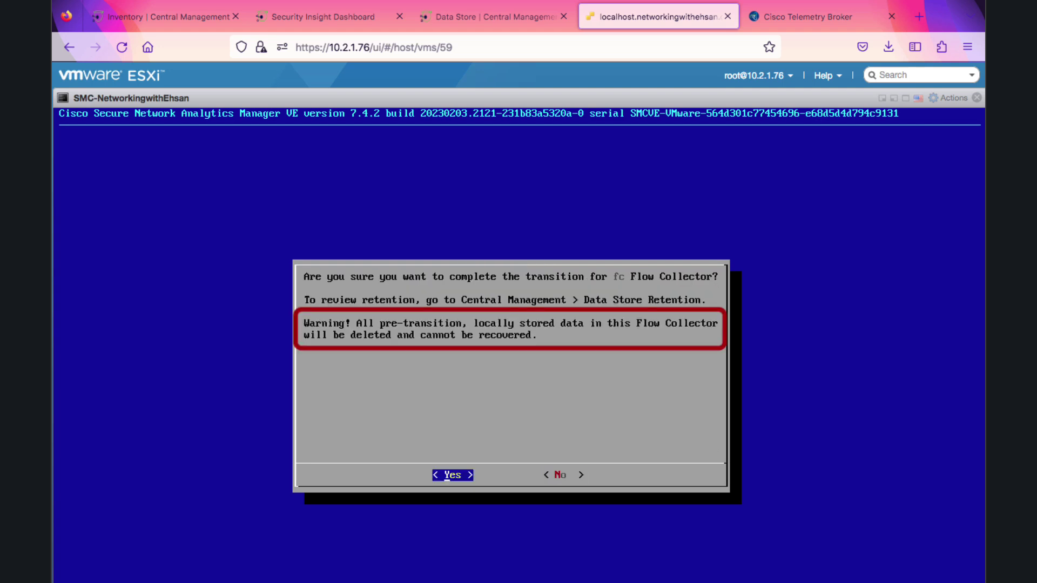
key("Return")
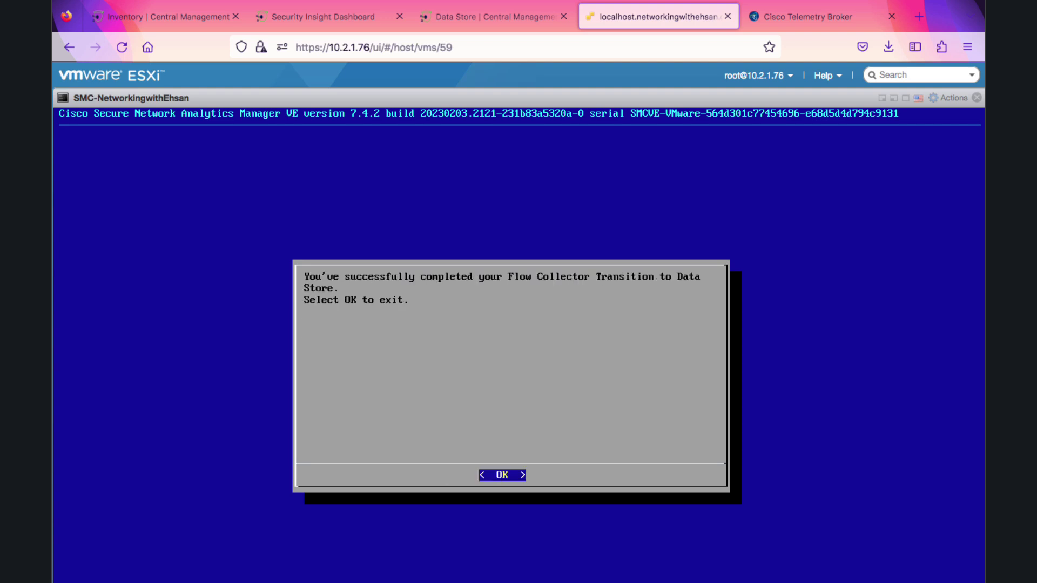
Dismiss the completion message and exit the Data Store and Main menus to the shell
key("Return")
key("Tab")
key("Return")
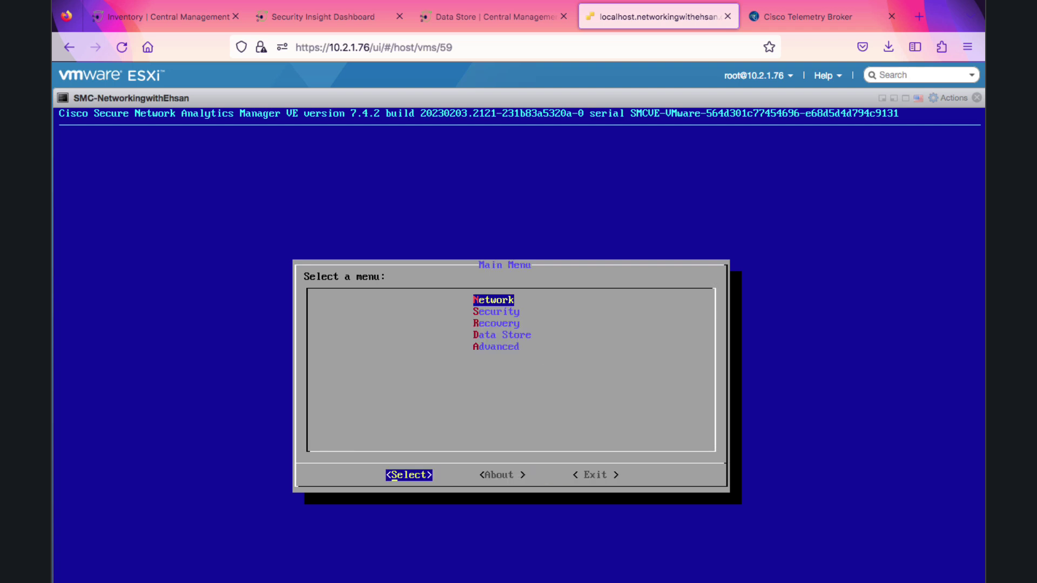
key("Tab")
key("Tab")
key("Return")
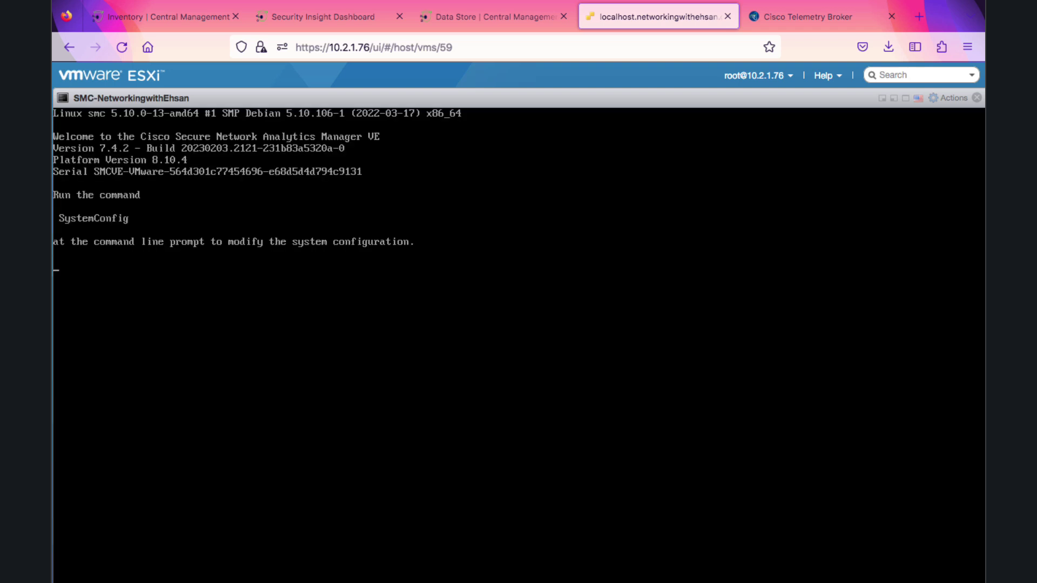
Verify the Flow Collector is tagged Data Store in Central Management inventory
left_click(475, 23)
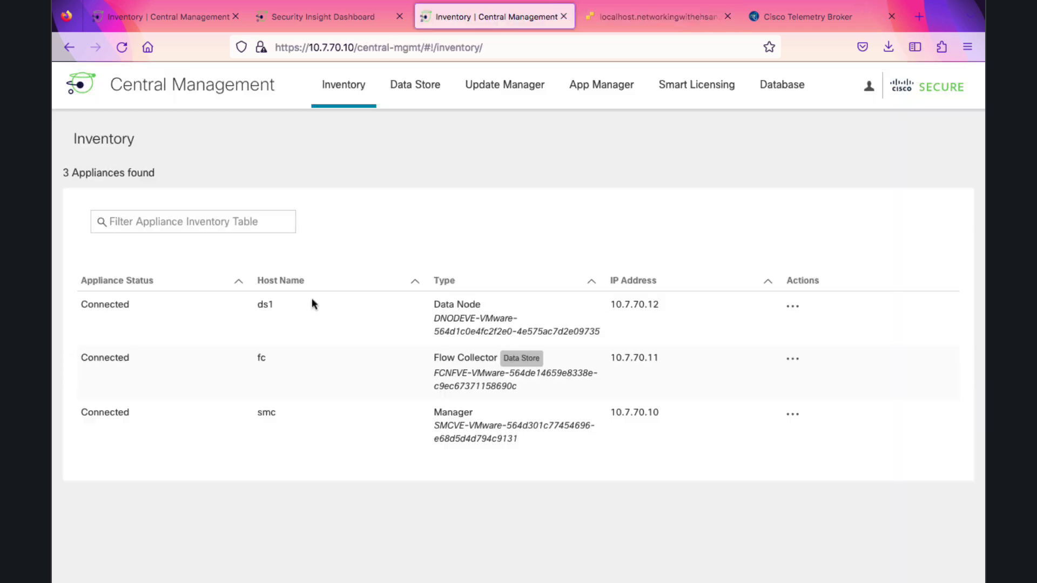
left_click_drag(504, 359, 541, 366)
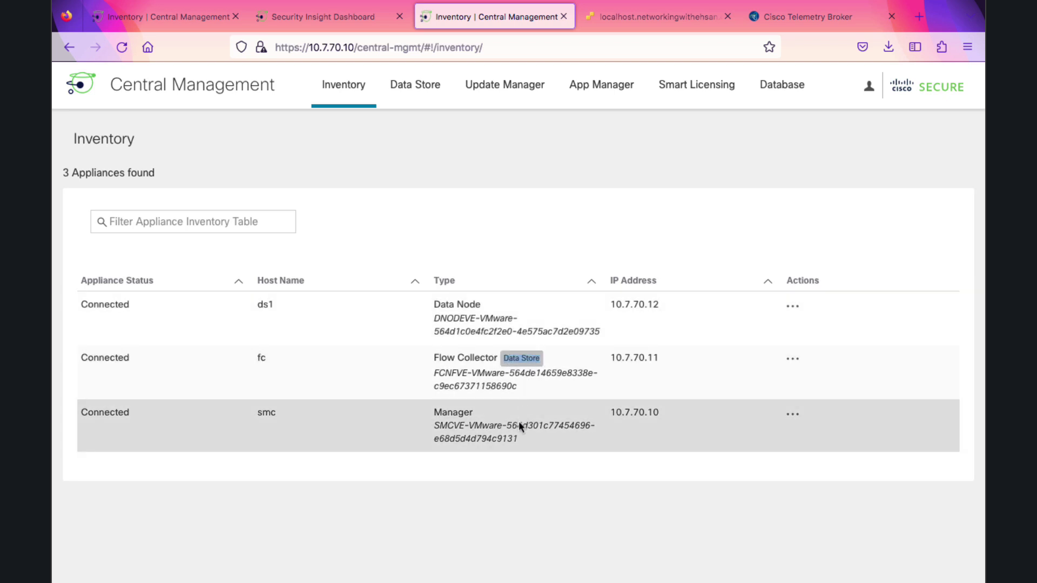
left_click(528, 474)
Check that networkingwithehsan.com's dashboard shows an empty Flow Collection Trend
left_click(323, 17)
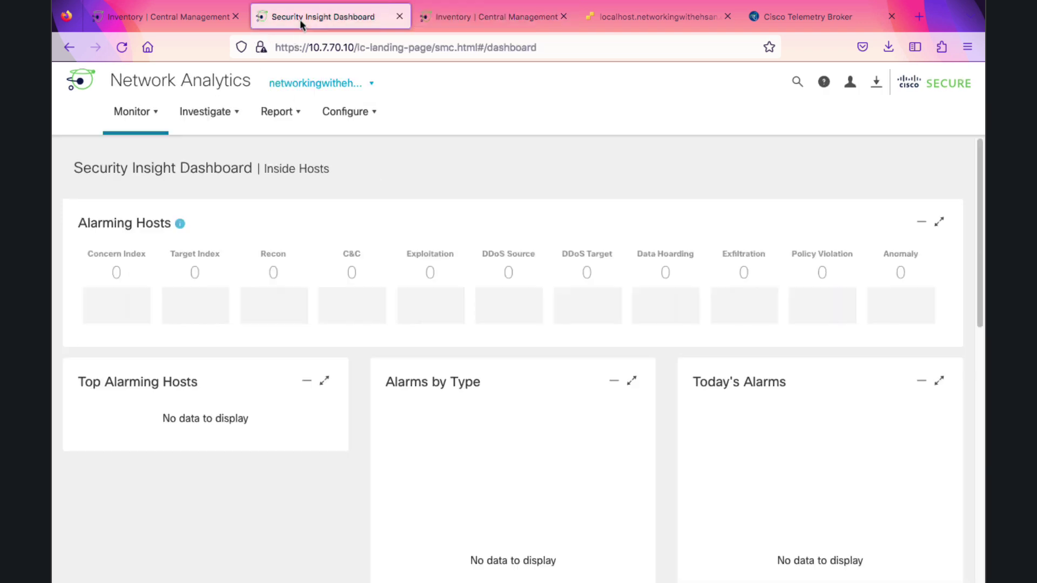
left_click(369, 84)
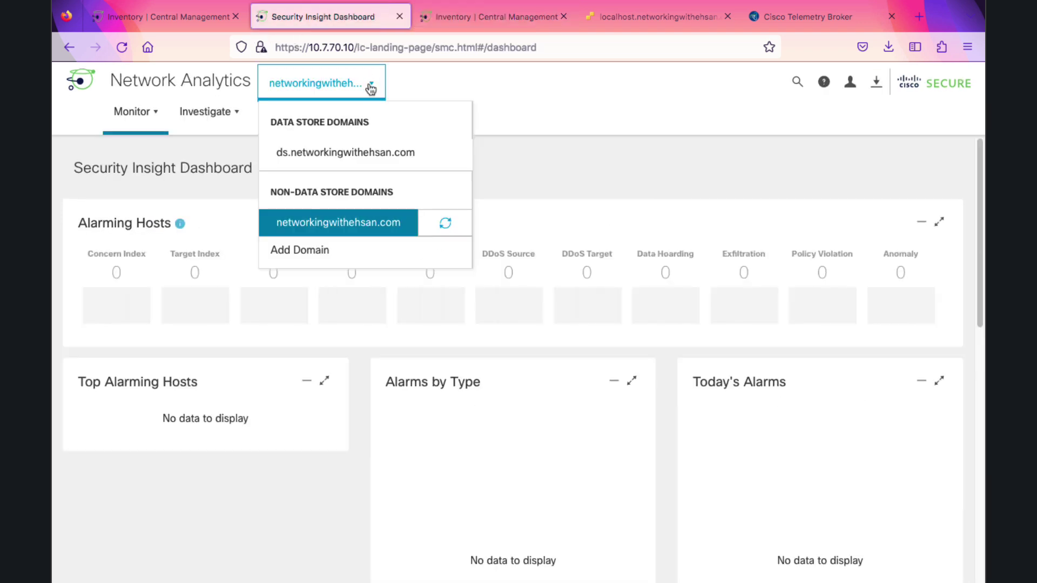
left_click(357, 226)
scroll(330, 368, "down", 10)
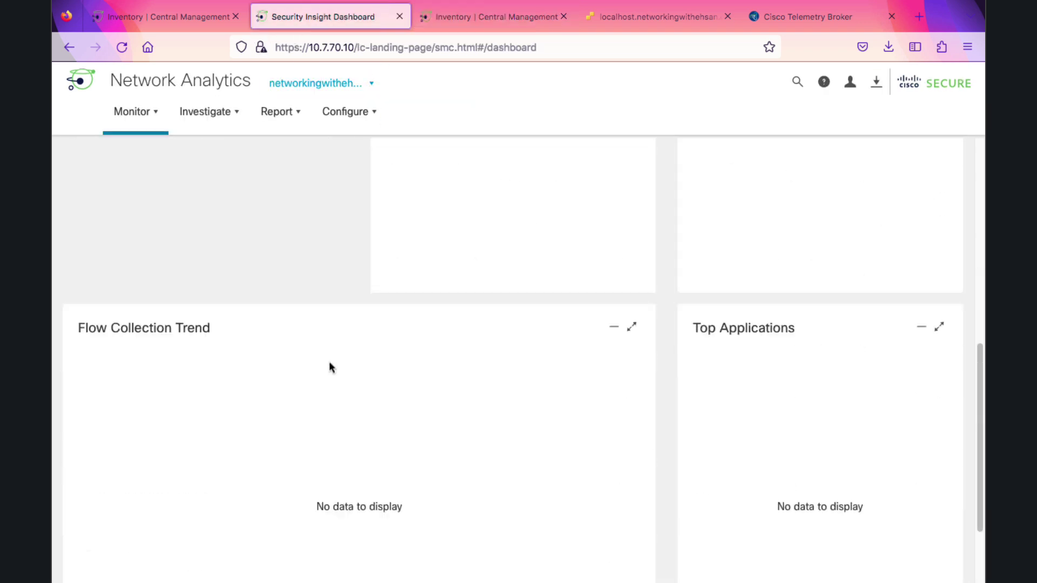
triple_click(406, 400)
left_click(405, 399)
triple_click(402, 399)
scroll(410, 398, "up", 10)
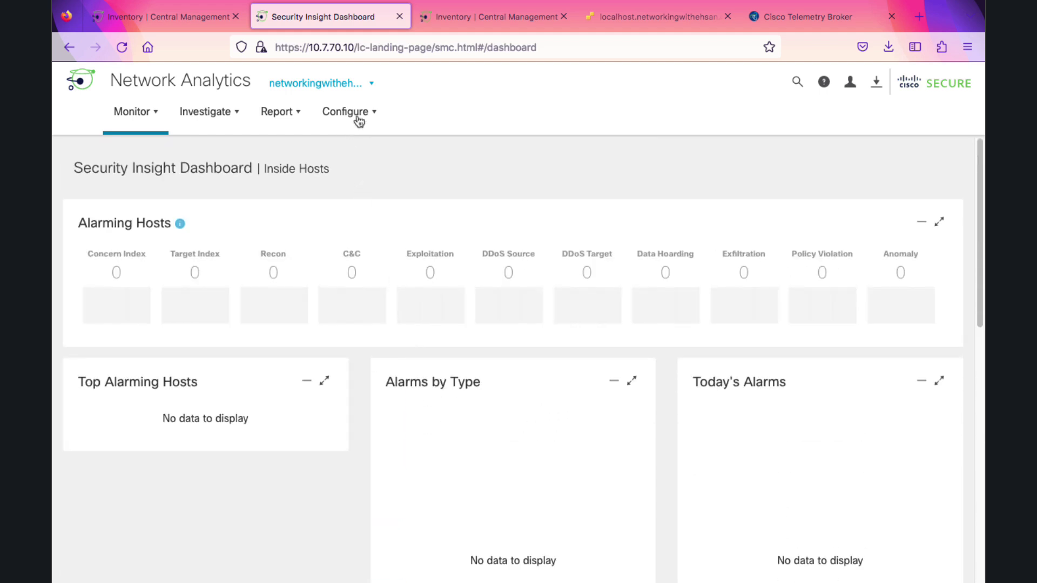
left_click(357, 114)
In Domain Properties, delete the 'ds.' prefix to rename the domain networkingwithehsan.com and save
left_click(412, 461)
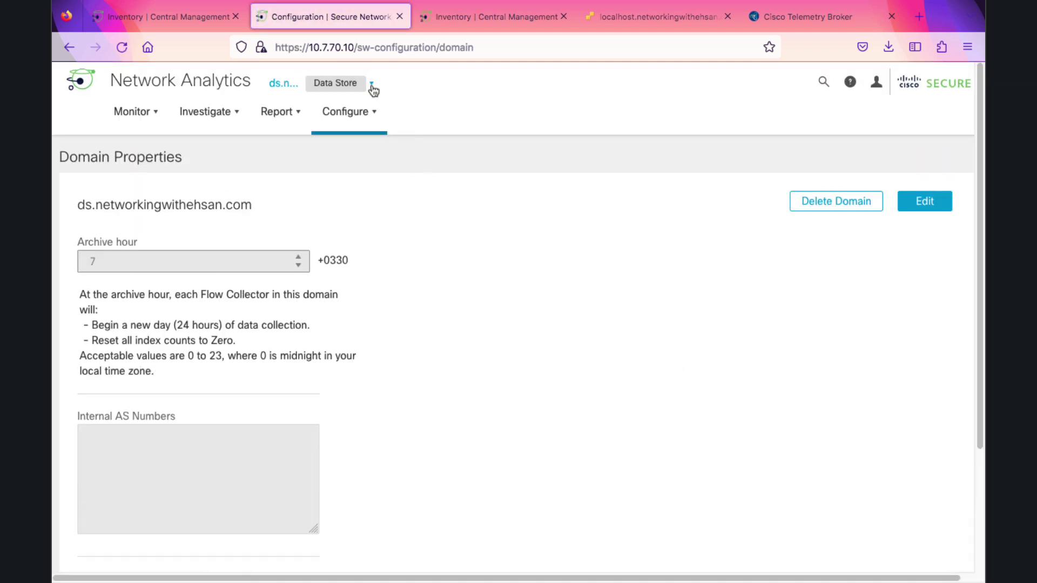
left_click(371, 87)
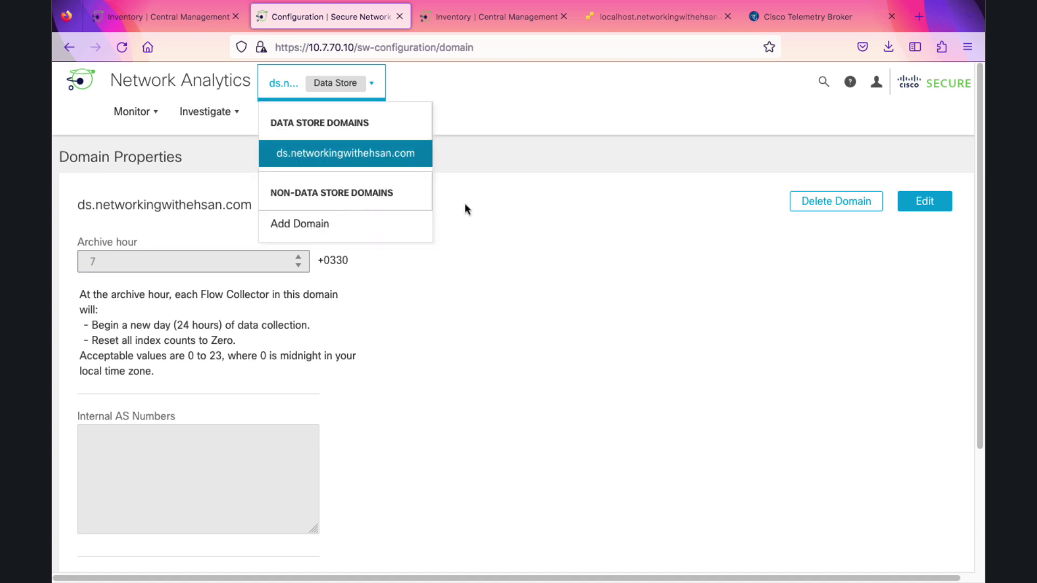
left_click(557, 226)
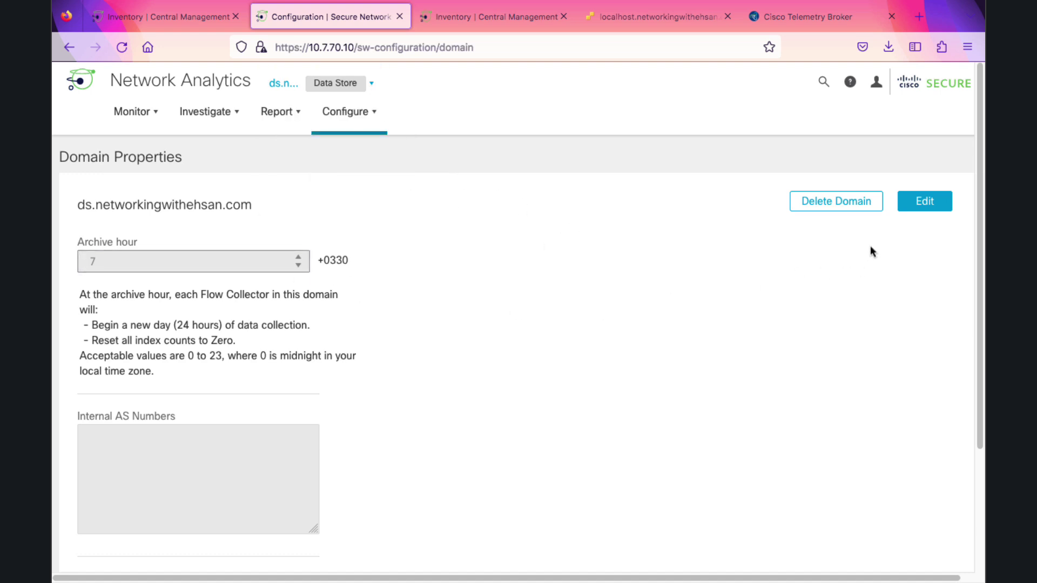
left_click(920, 208)
left_click_drag(105, 211, 86, 205)
key("BackSpace")
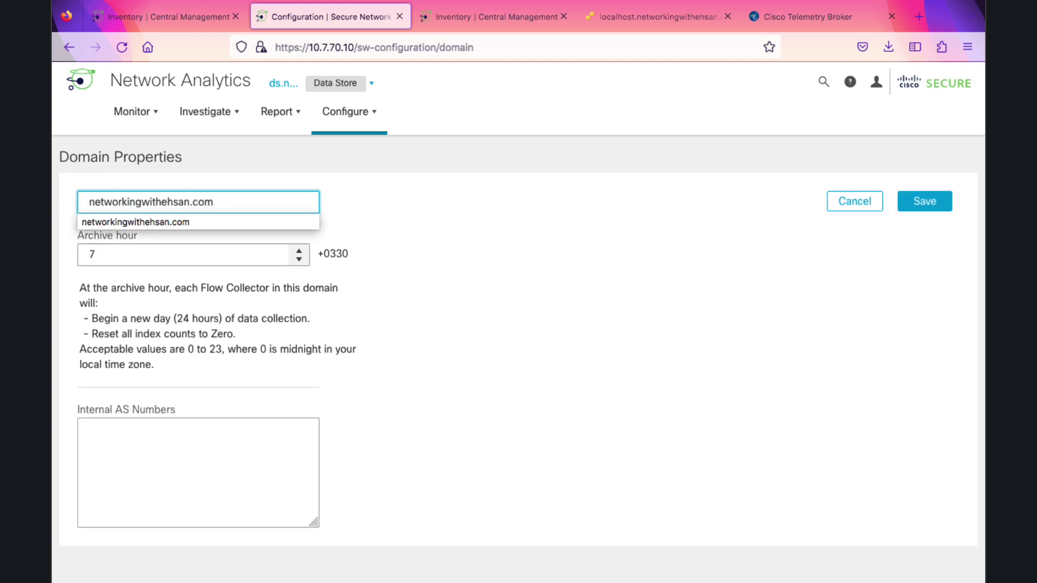
left_click(703, 171)
left_click(904, 211)
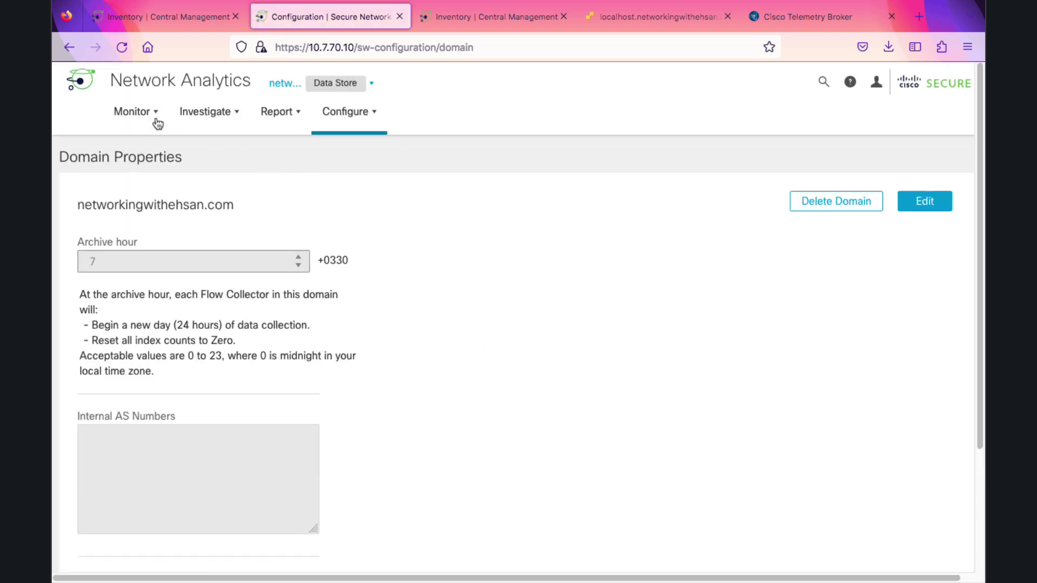
Check the Security Insight Dashboard's Flow Collection Trend for incoming flow data
left_click(157, 120)
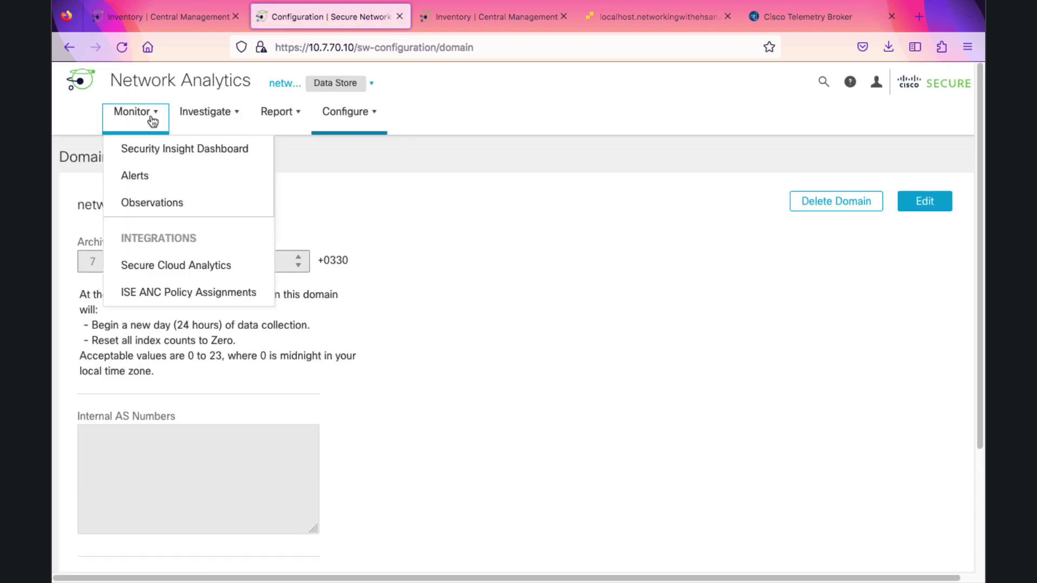
left_click(148, 146)
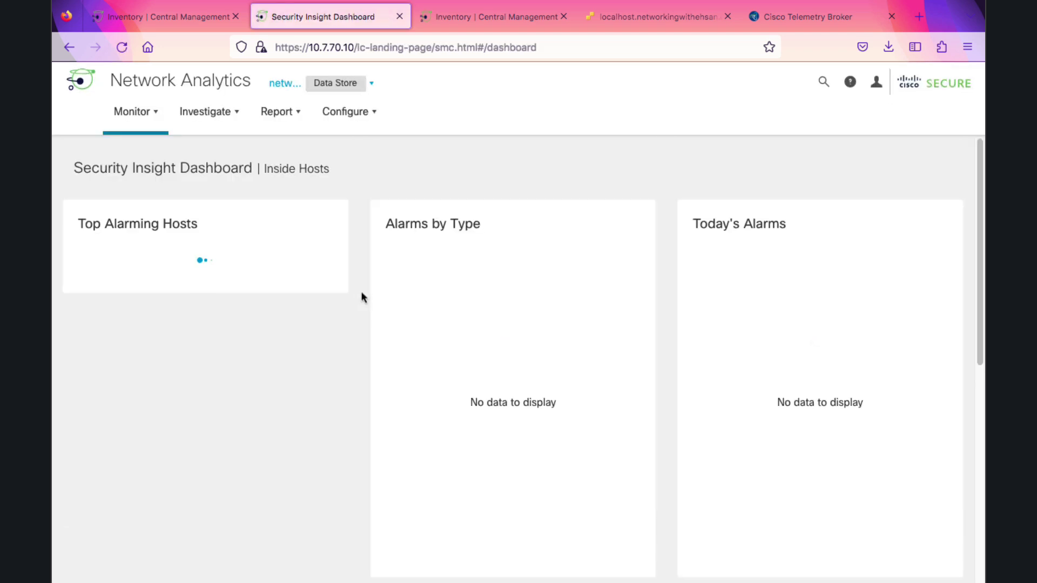
scroll(321, 391, "down", 10)
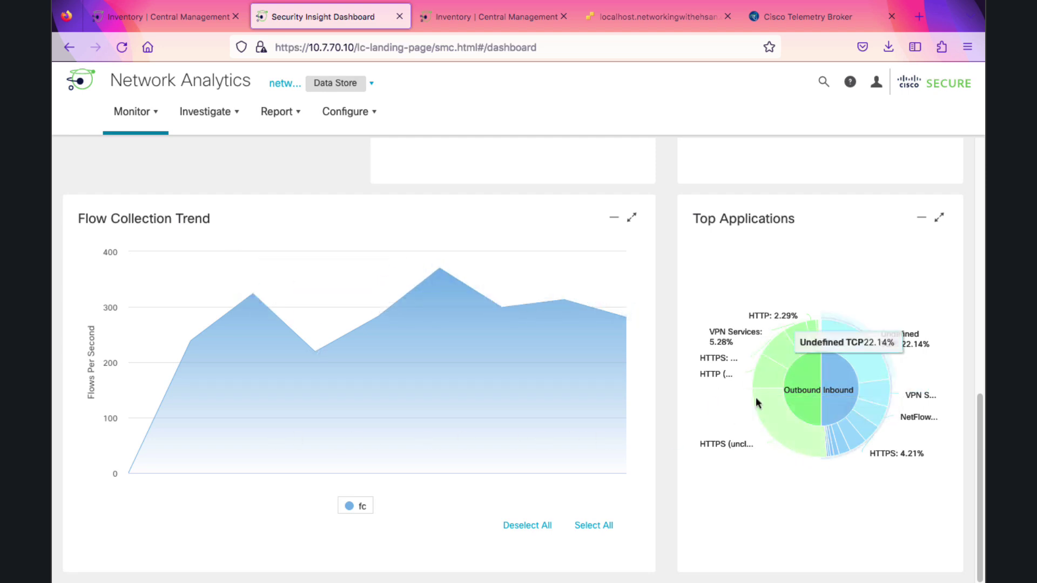
scroll(354, 297, "up", 10)
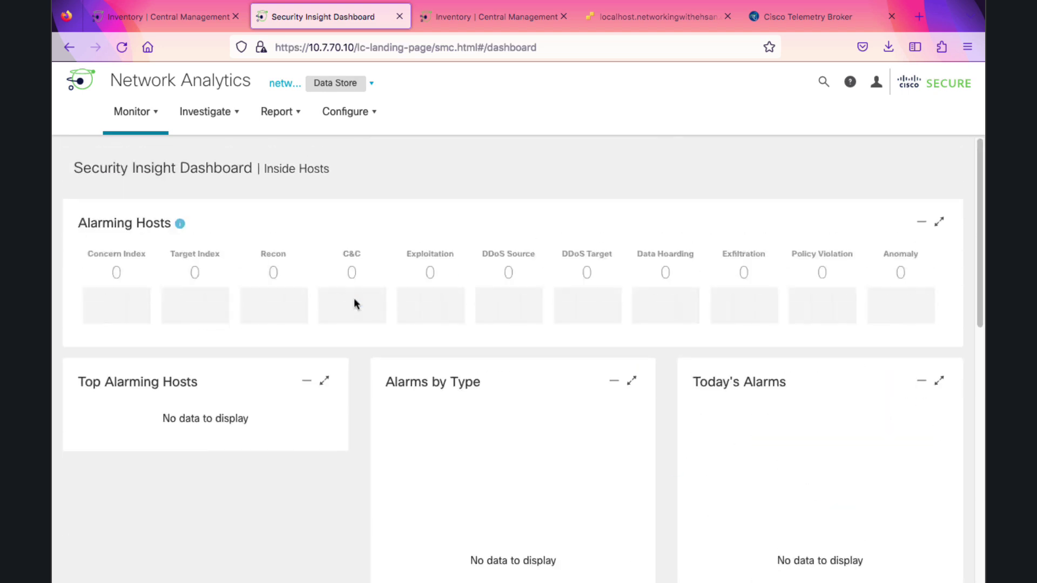
Run a last-5-minutes Flow Search and review the 1,746 returned flows
left_click(239, 120)
left_click(264, 157)
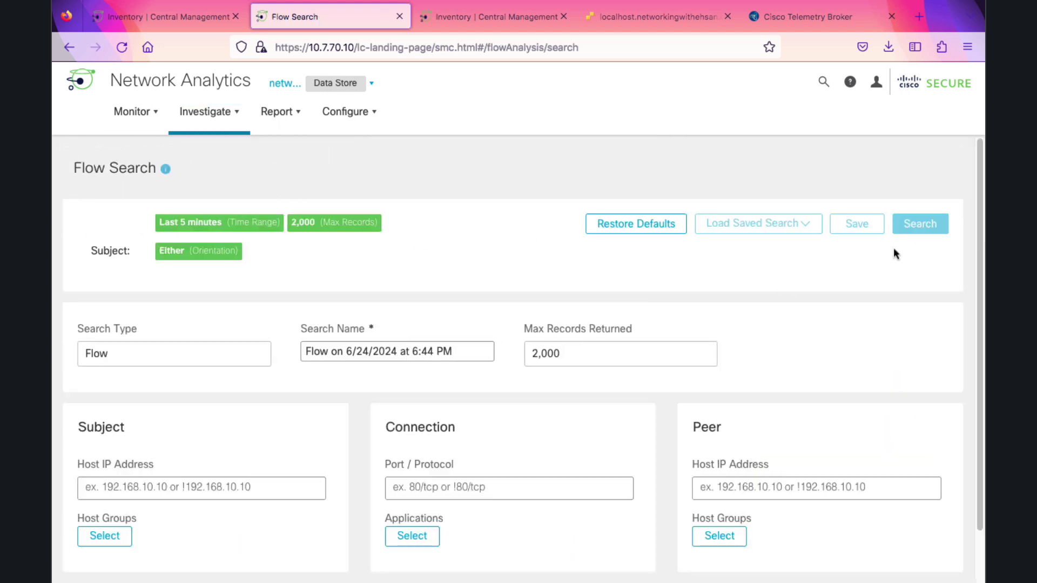
left_click(932, 230)
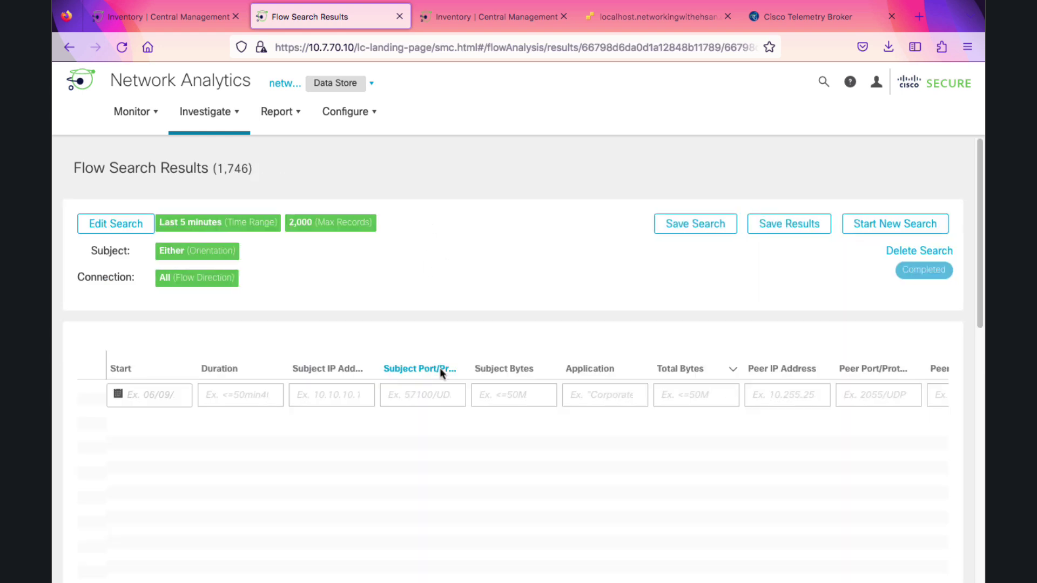
scroll(440, 369, "down", 2)
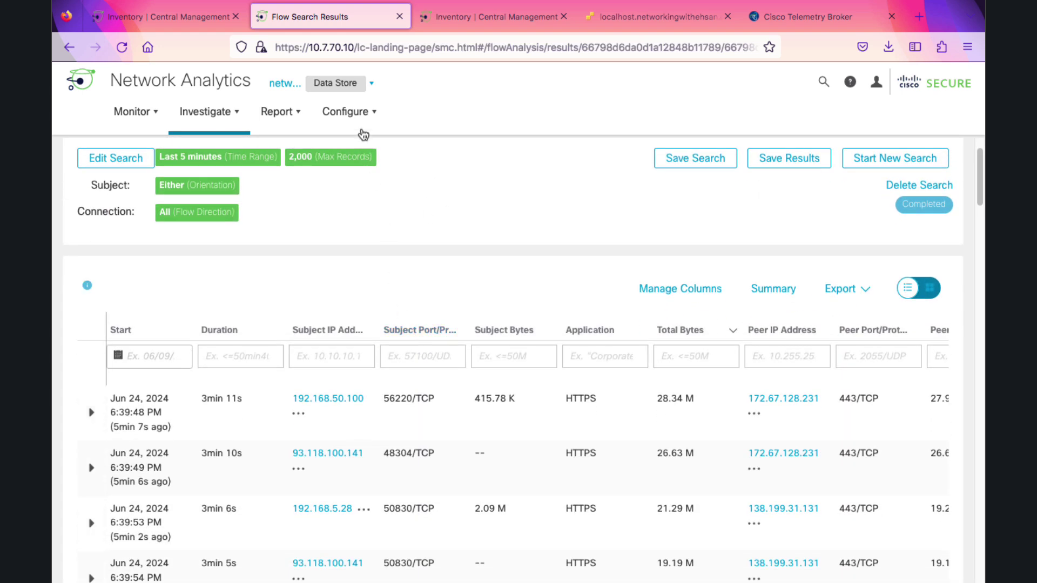
Display the Configure menu's list of configuration areas over the flow results
left_click(366, 117)
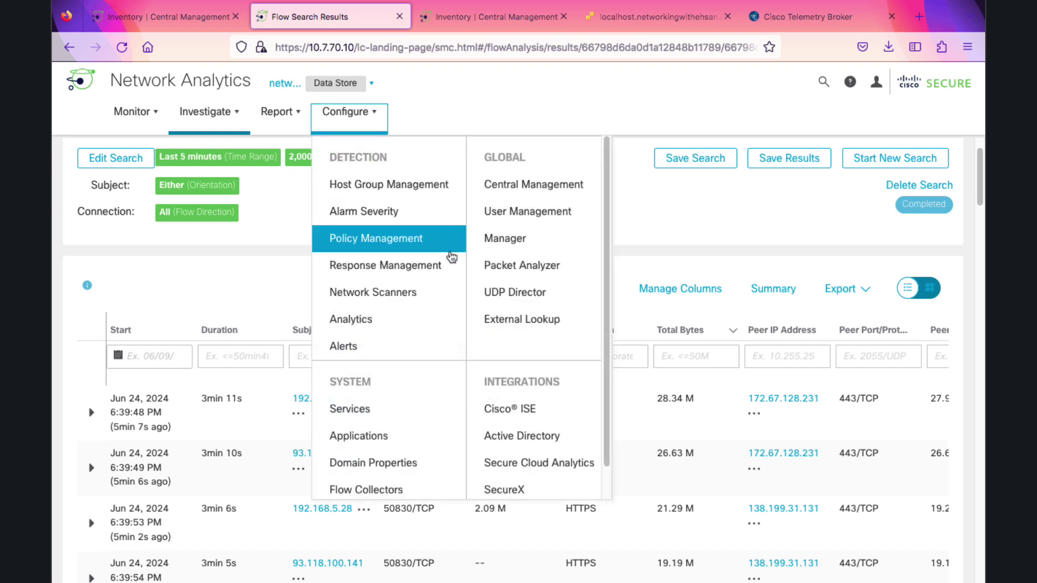